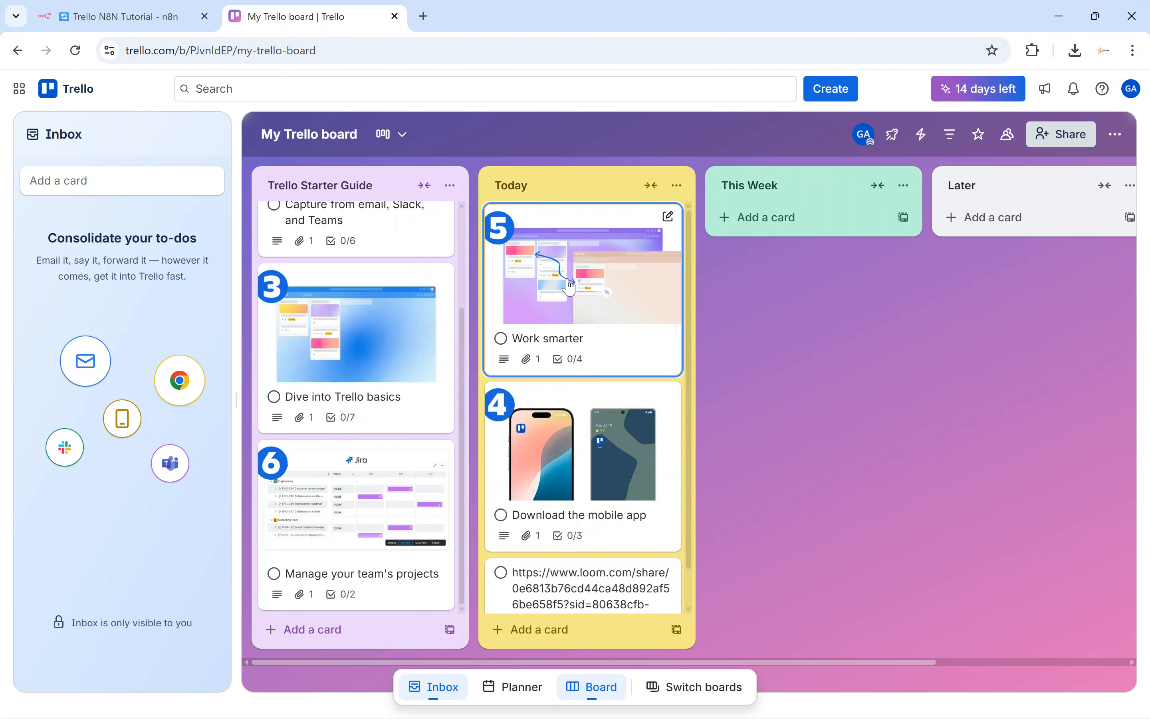
# Drop the Work smarter card at the top of the Today list in Trello.
pyautogui.click(157, 20)
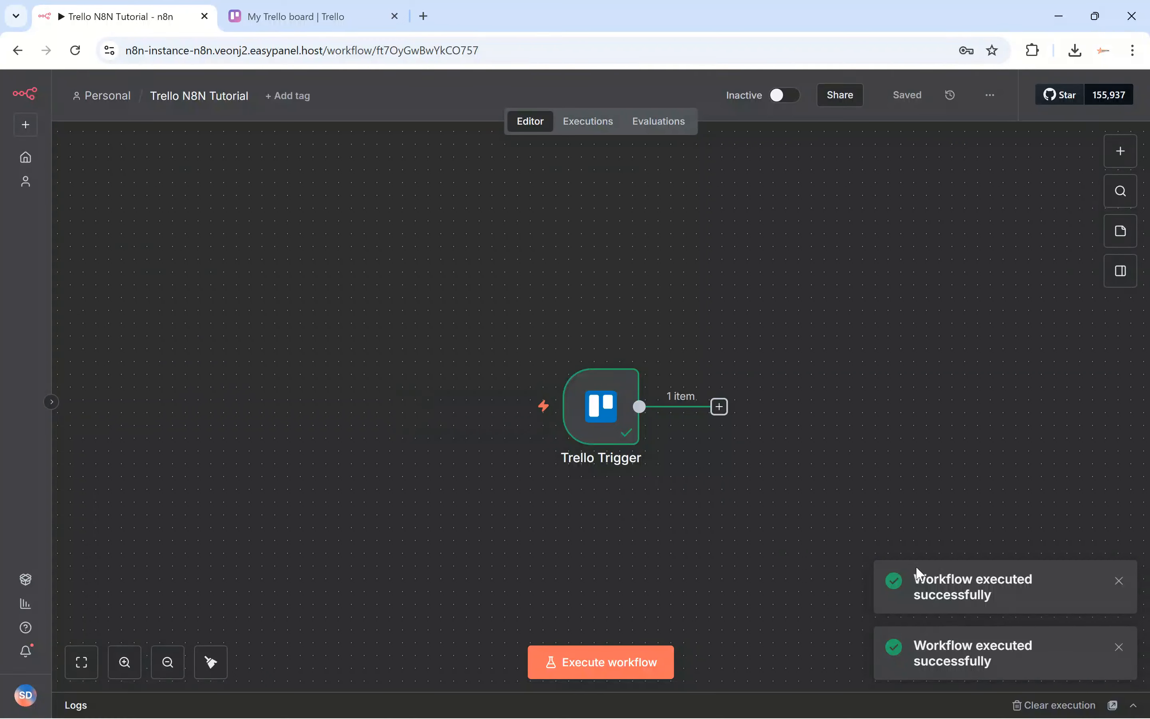
# Create a new empty n8n workflow.
pyautogui.click(720, 406)
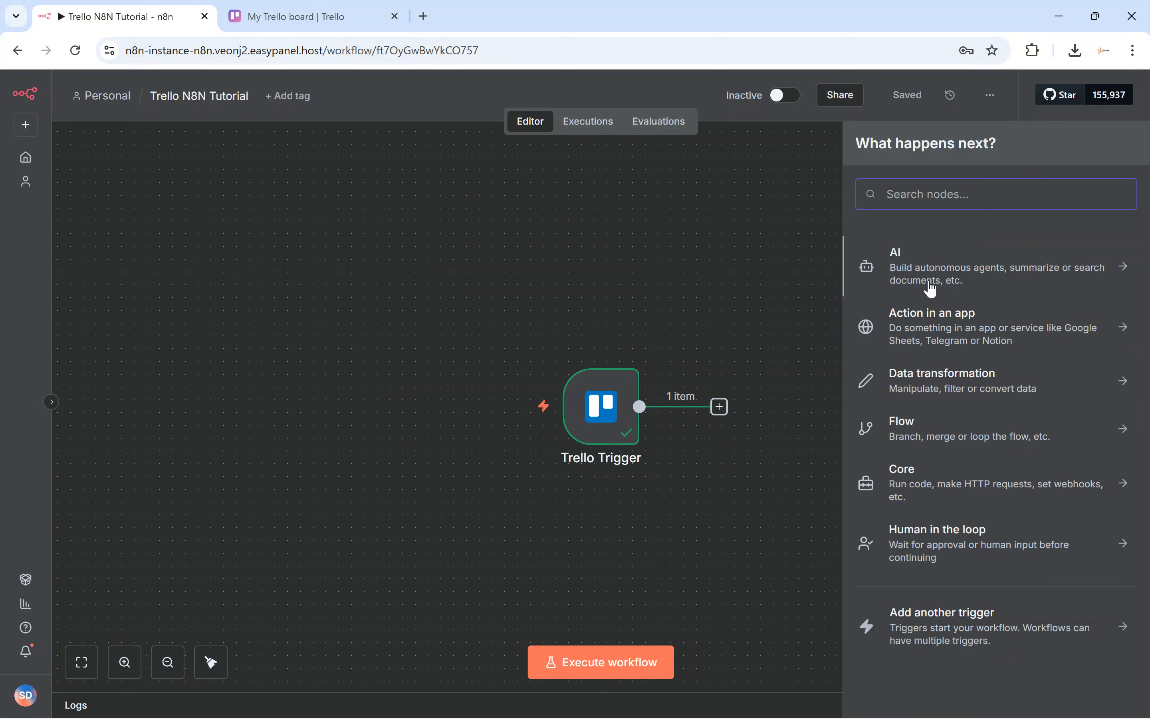
pyautogui.click(657, 288)
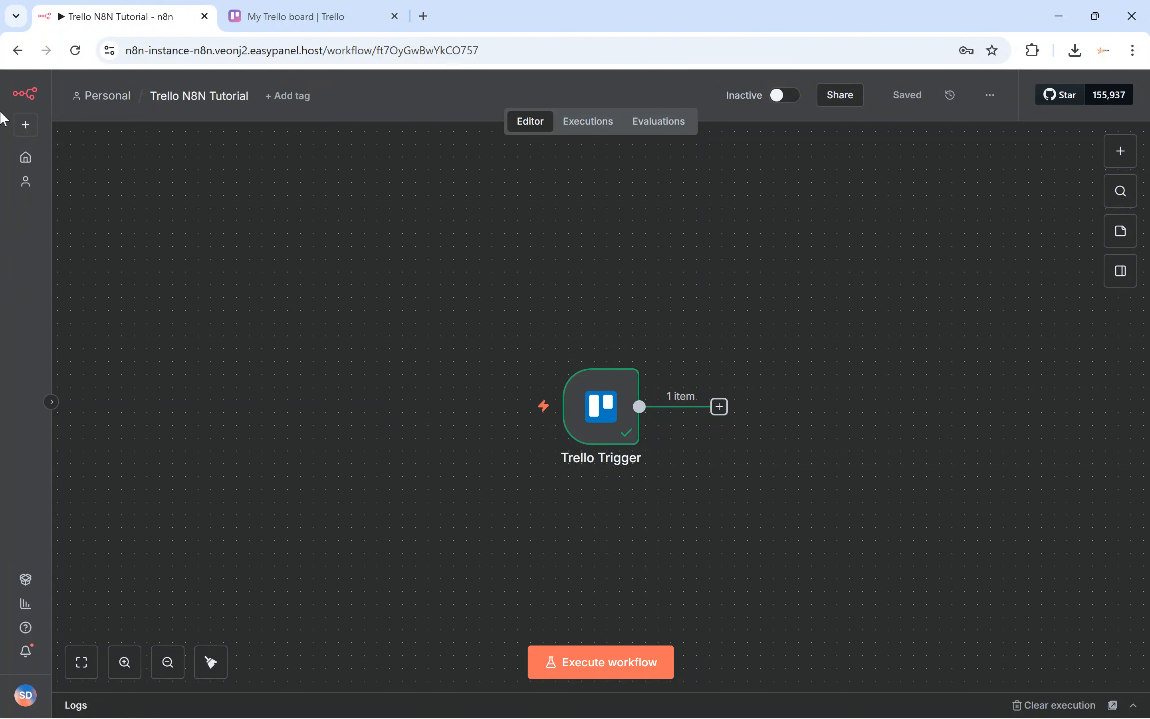
pyautogui.click(25, 125)
pyautogui.click(68, 162)
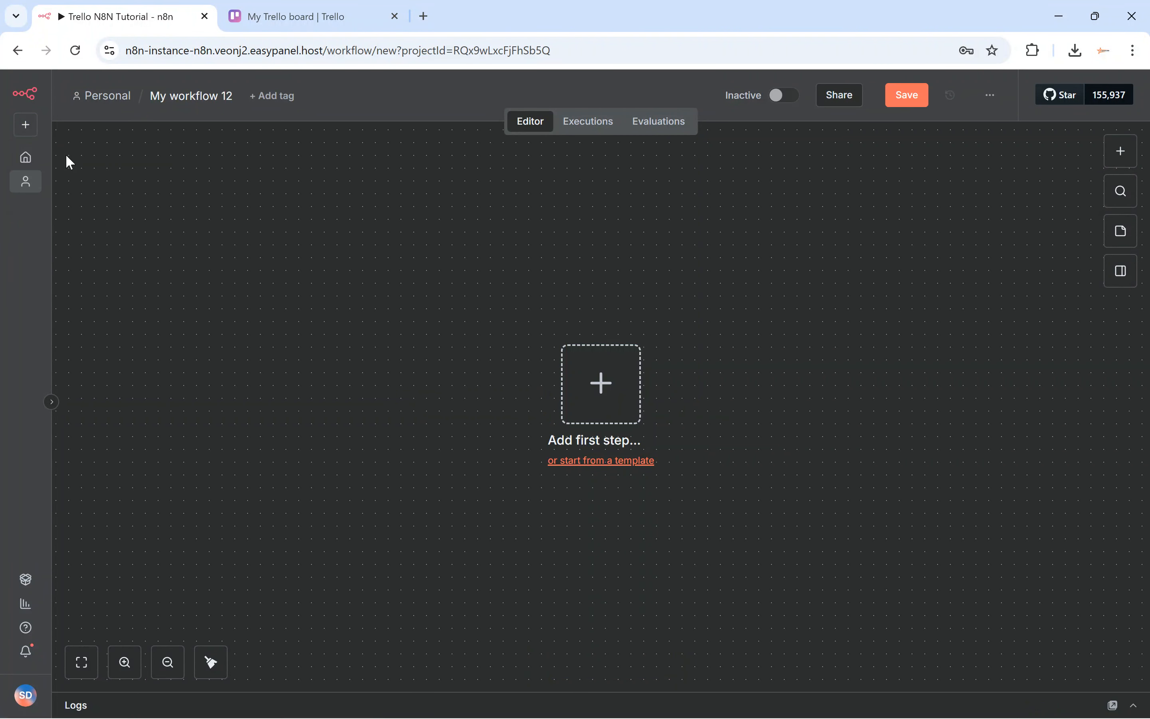
# Add a Trello Trigger node set to 'On new Trello event' as the first step.
pyautogui.click(615, 385)
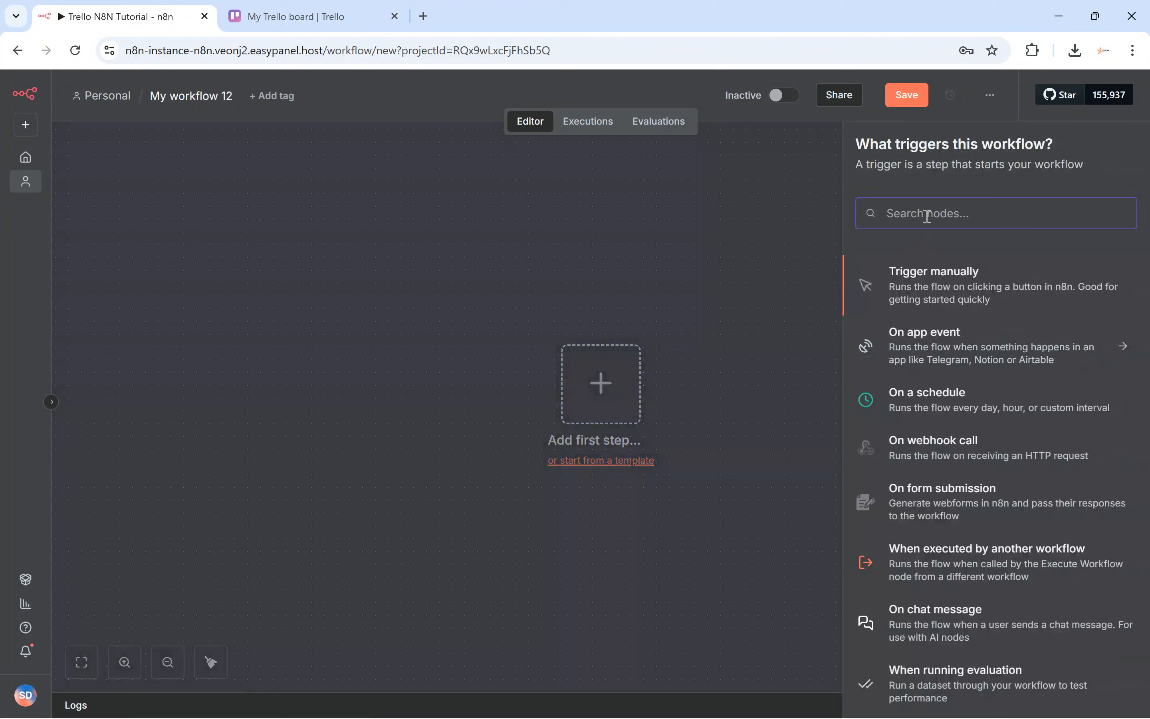
pyautogui.write('trel')
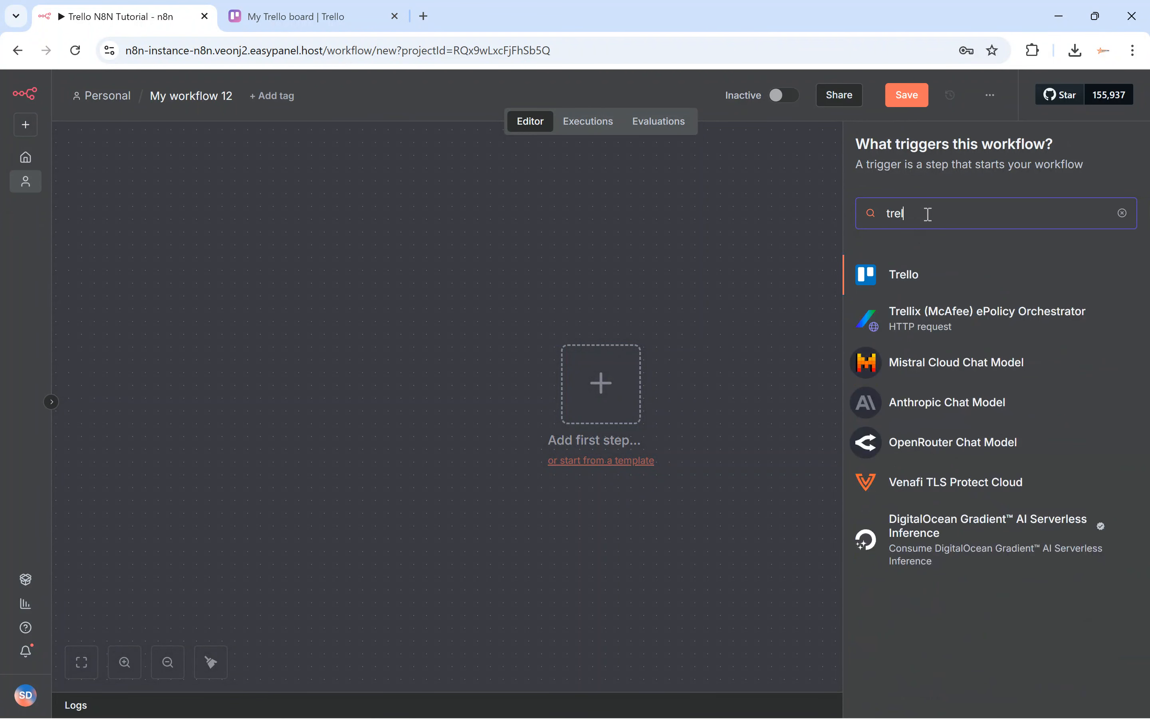
pyautogui.click(930, 276)
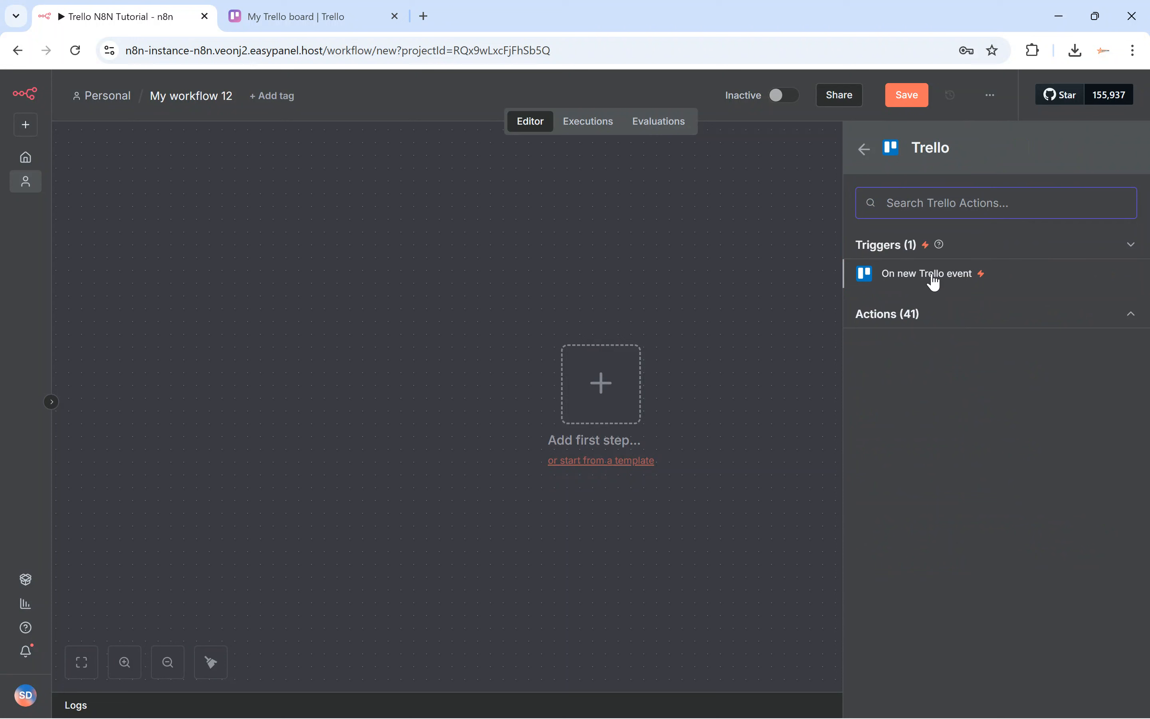
pyautogui.click(939, 316)
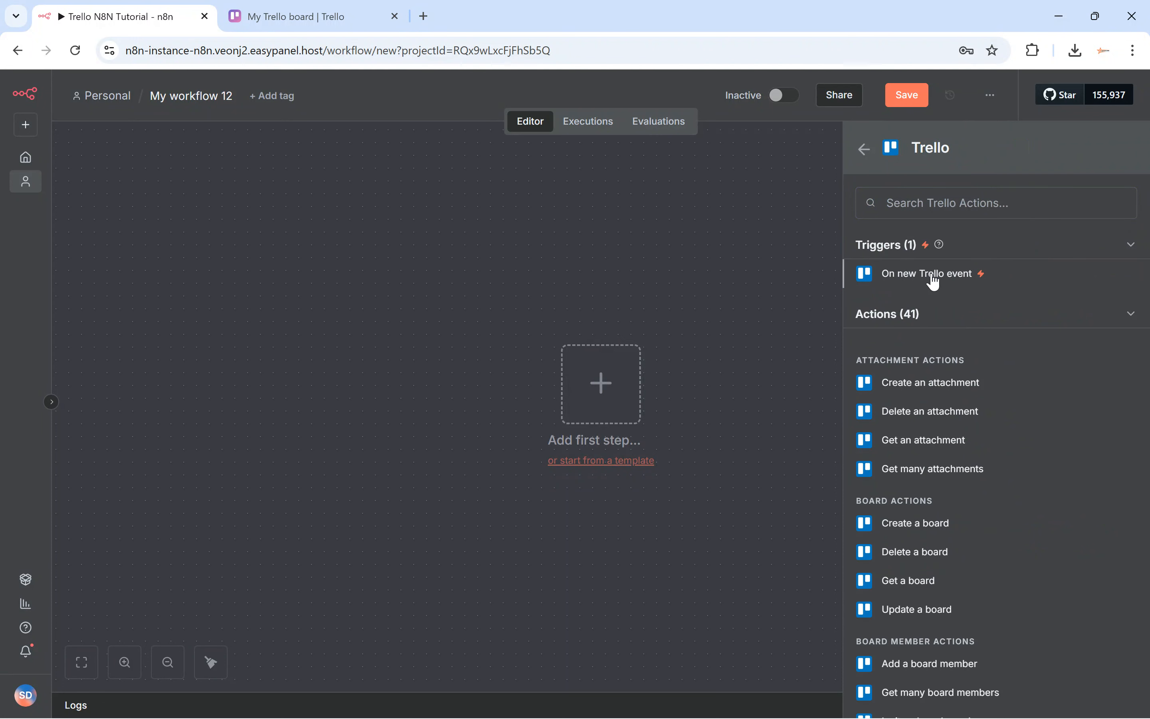
pyautogui.click(893, 276)
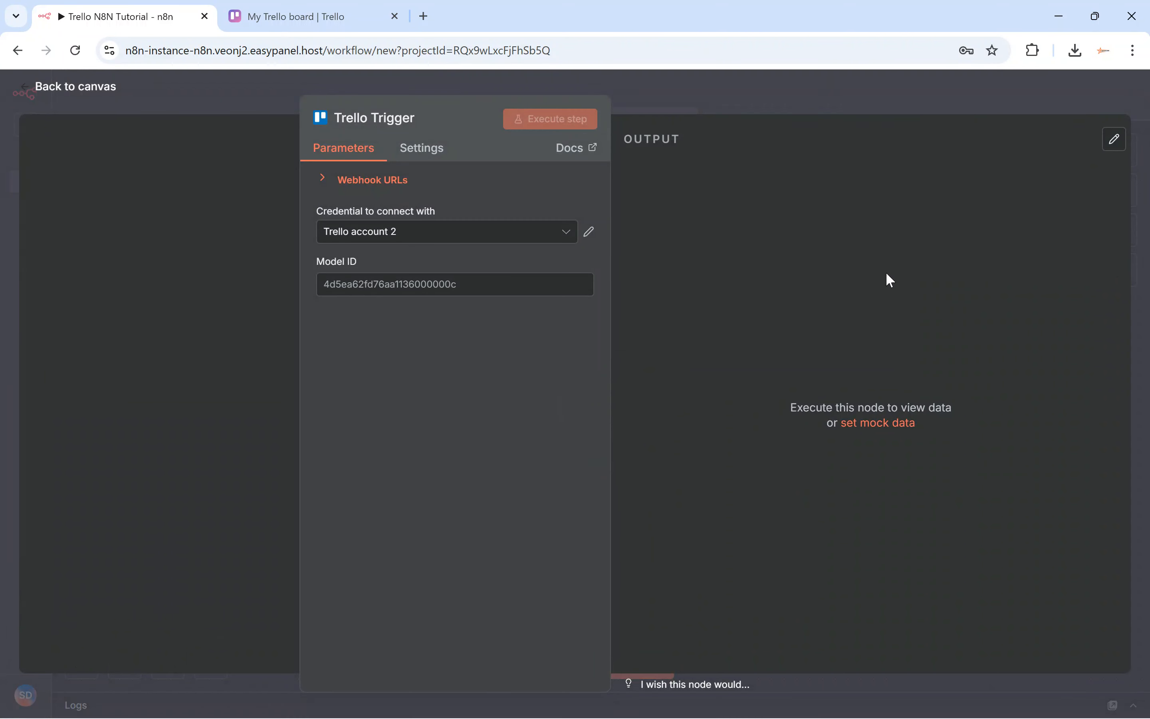
# Create a new Trello credential, Trello account 3, and open its Trello credential docs.
pyautogui.click(436, 232)
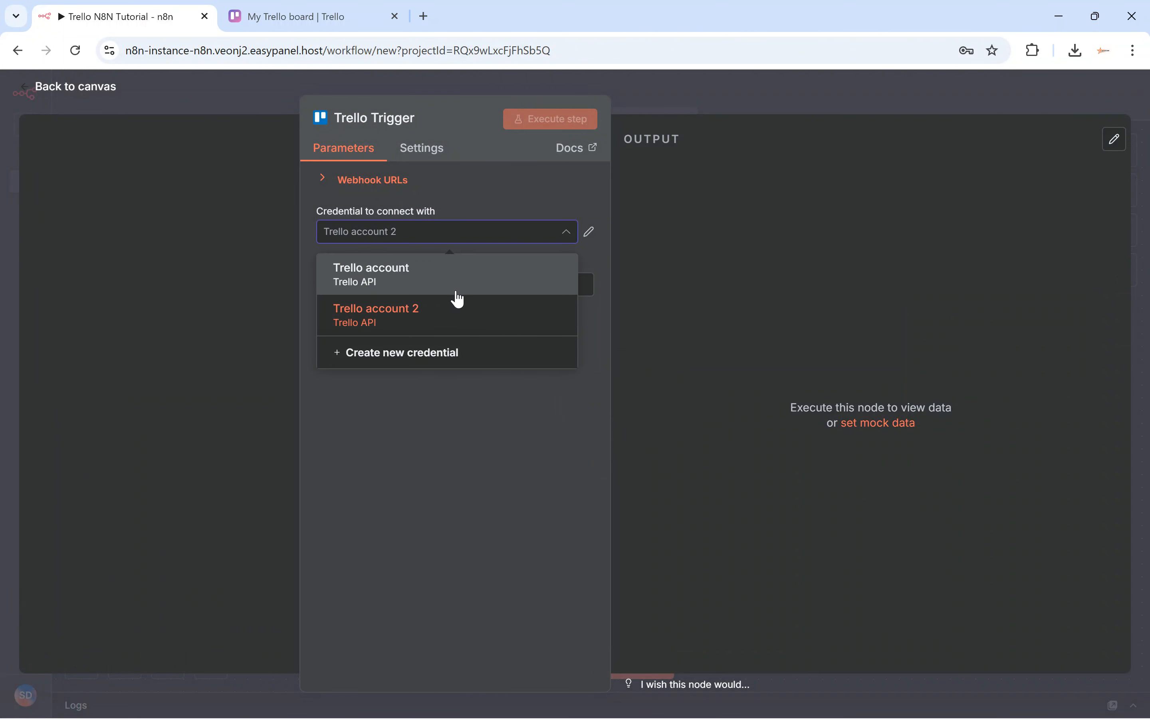
pyautogui.click(466, 202)
pyautogui.click(539, 234)
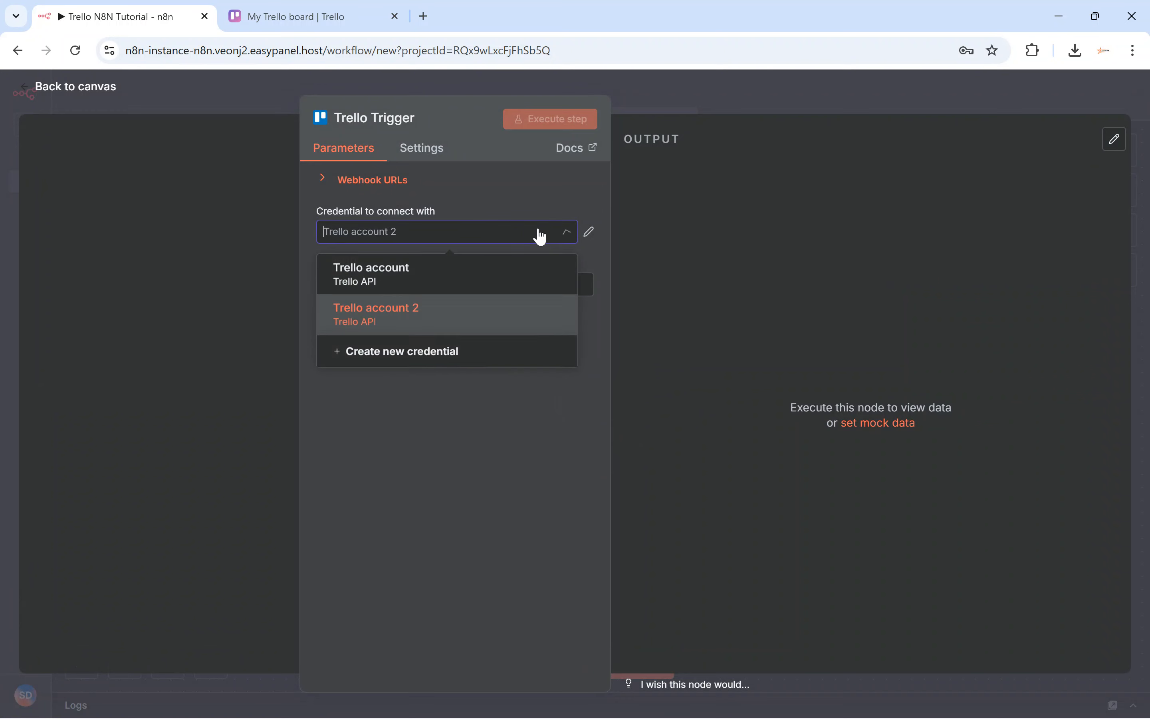
pyautogui.click(402, 358)
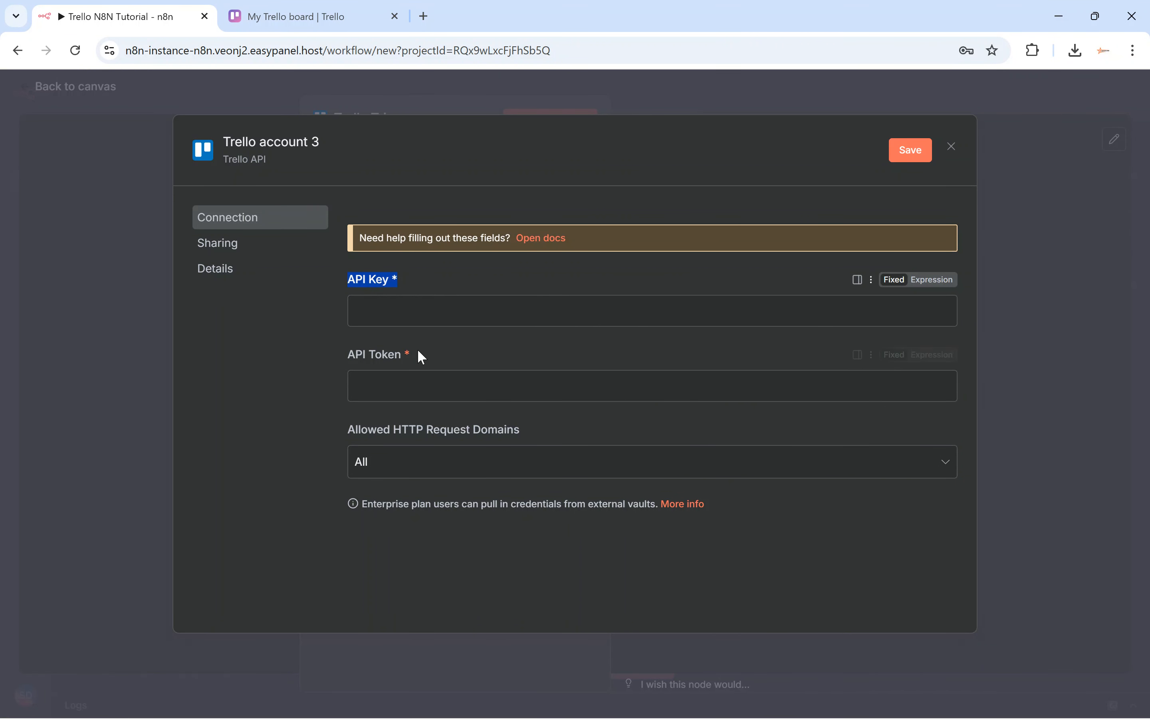
pyautogui.moveTo(417, 351); pyautogui.dragTo(347, 343)
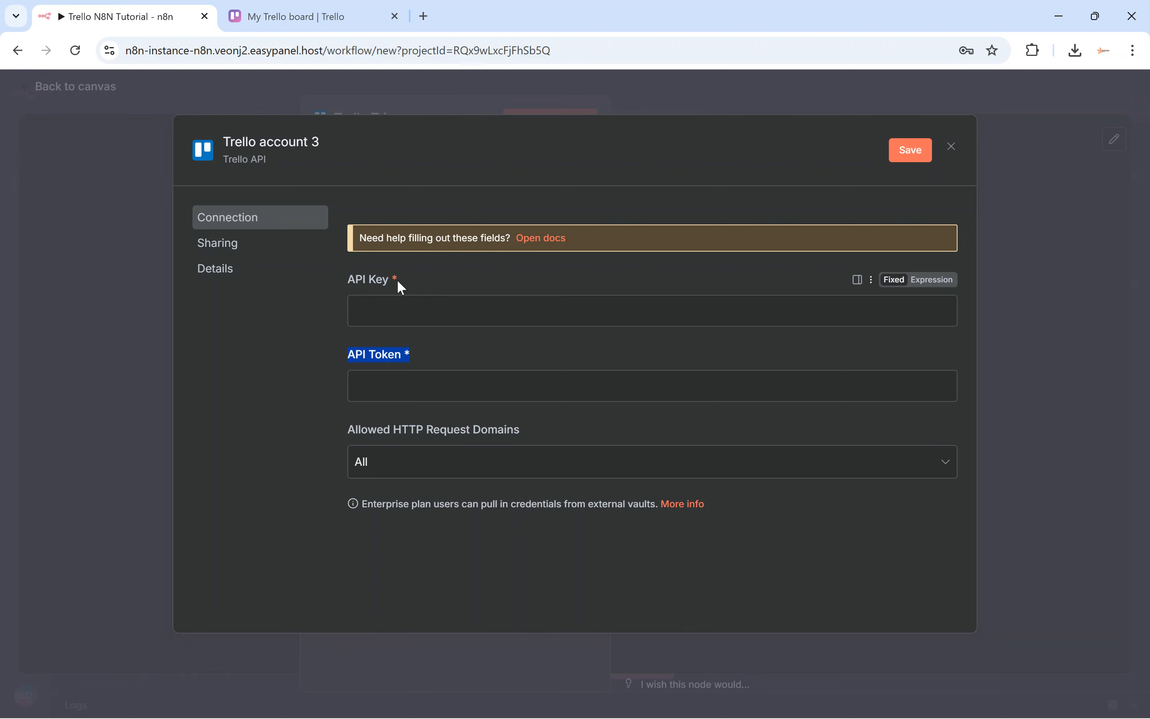
pyautogui.click(542, 243)
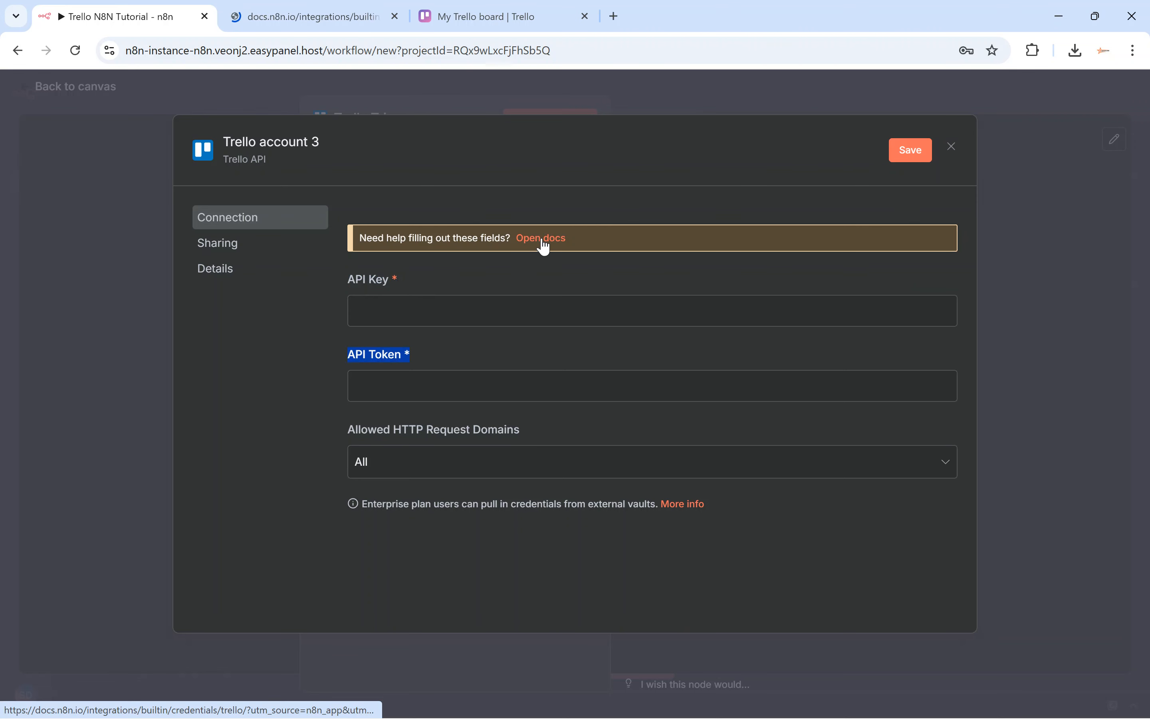
# Dismiss the docs cookie banner, find 'Using API key', and open the Power-Up Admin Portal.
pyautogui.click(285, 8)
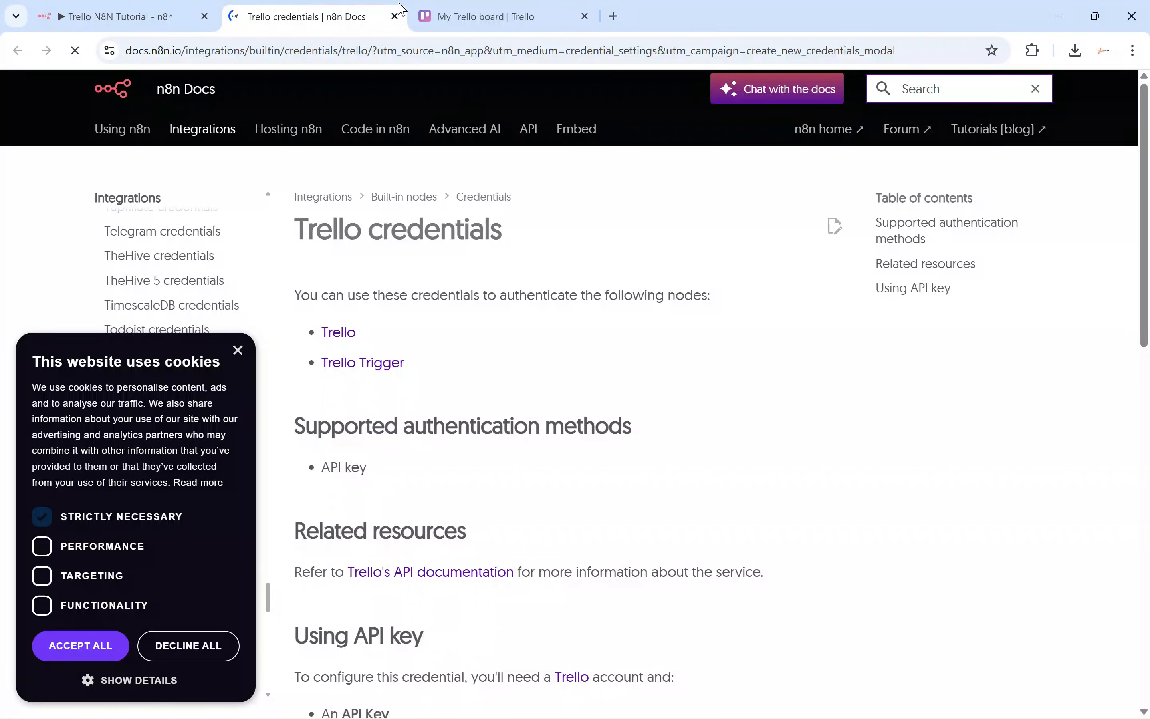
pyautogui.hotkey('ctrl', 'Tab')
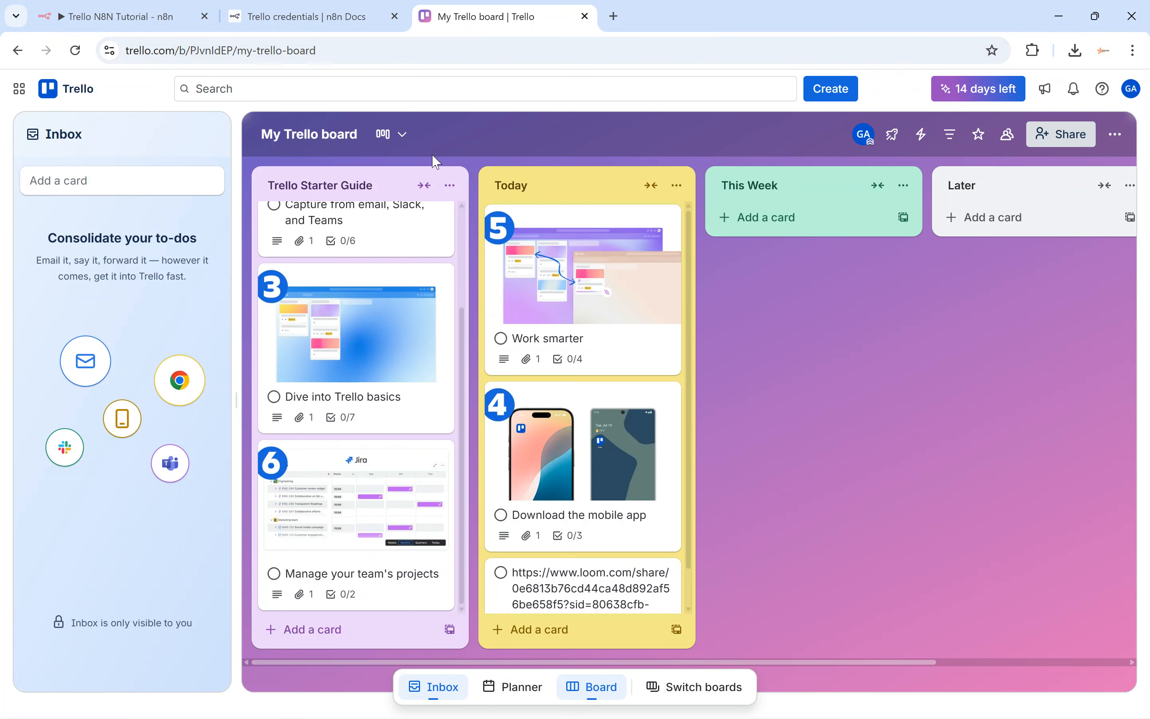
pyautogui.hotkey('ctrl', 'shift', 'Tab')
pyautogui.click(238, 350)
pyautogui.scroll(-8, 430, 280)
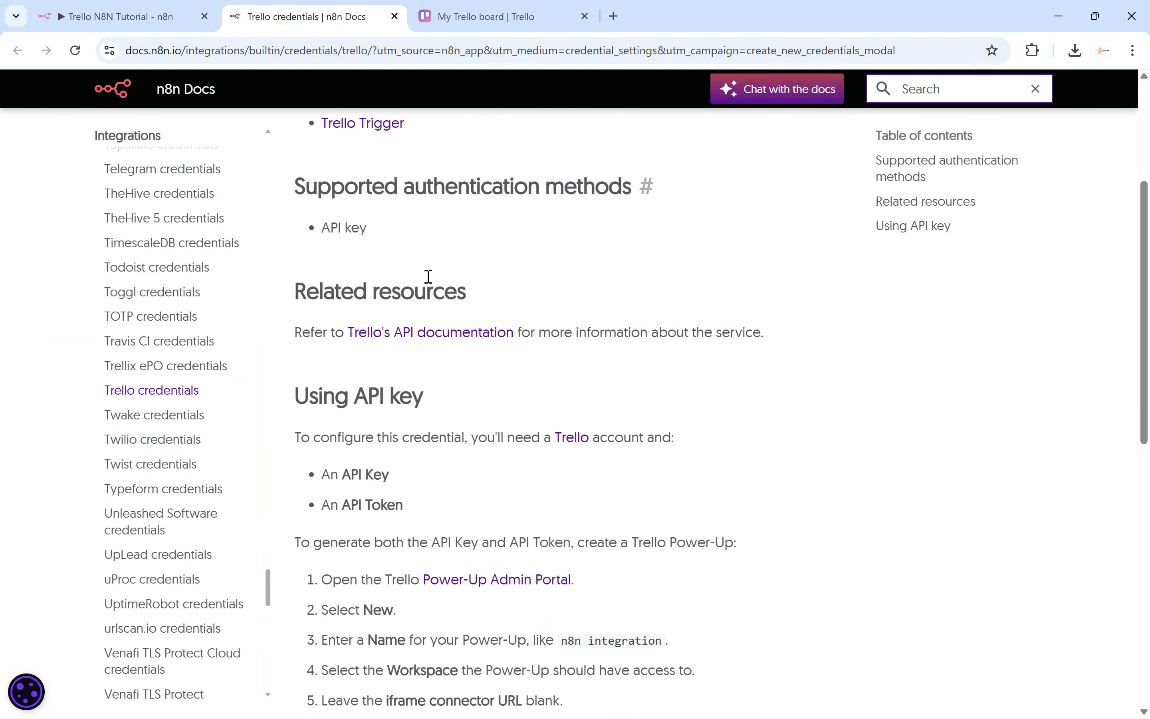
pyautogui.scroll(-3, 430, 278)
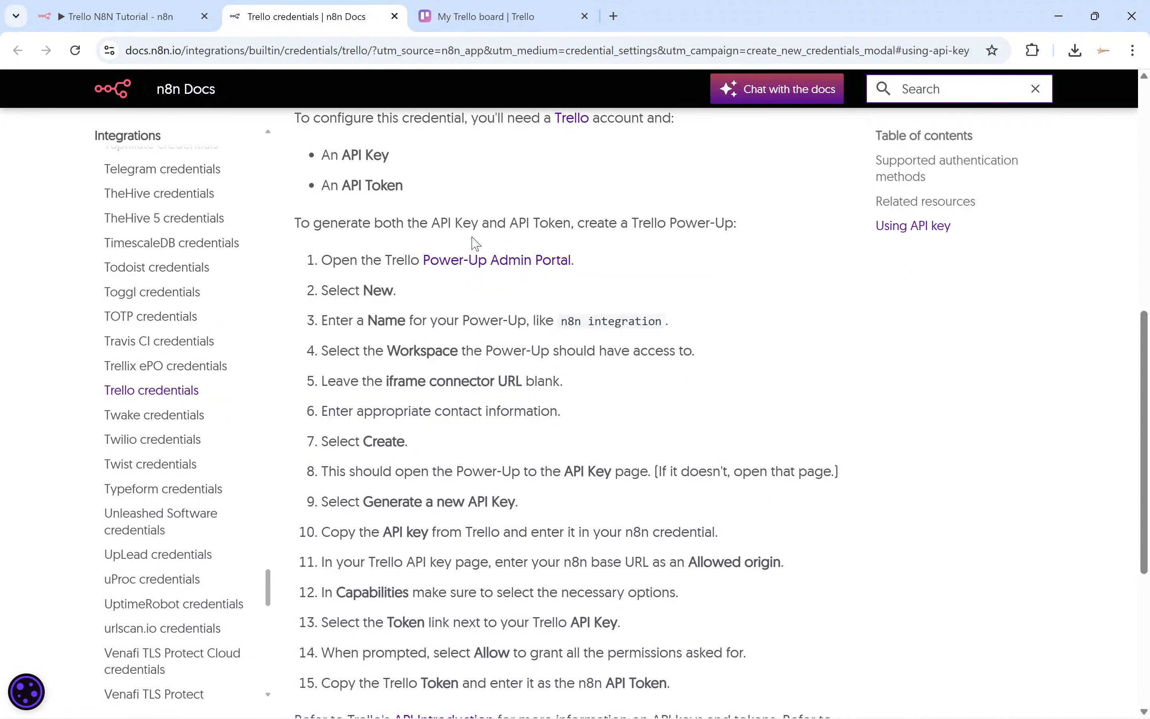
pyautogui.keyDown('ctrl'); pyautogui.click(501, 268); pyautogui.keyUp('ctrl')
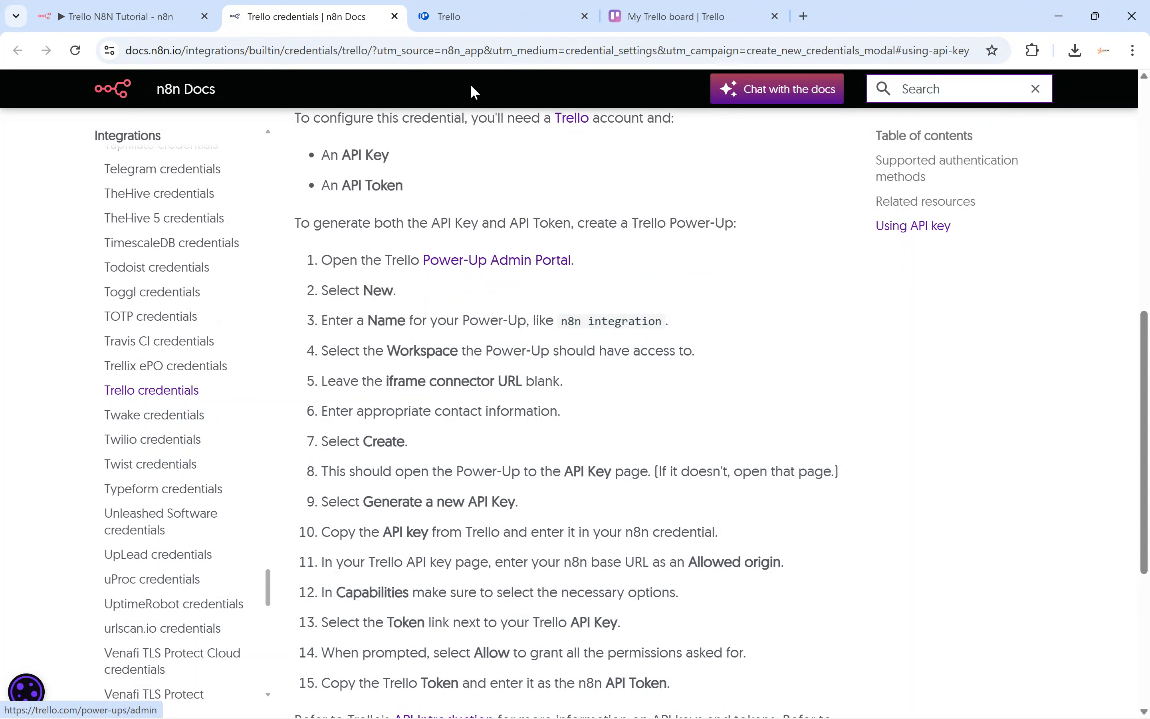
pyautogui.click(499, 19)
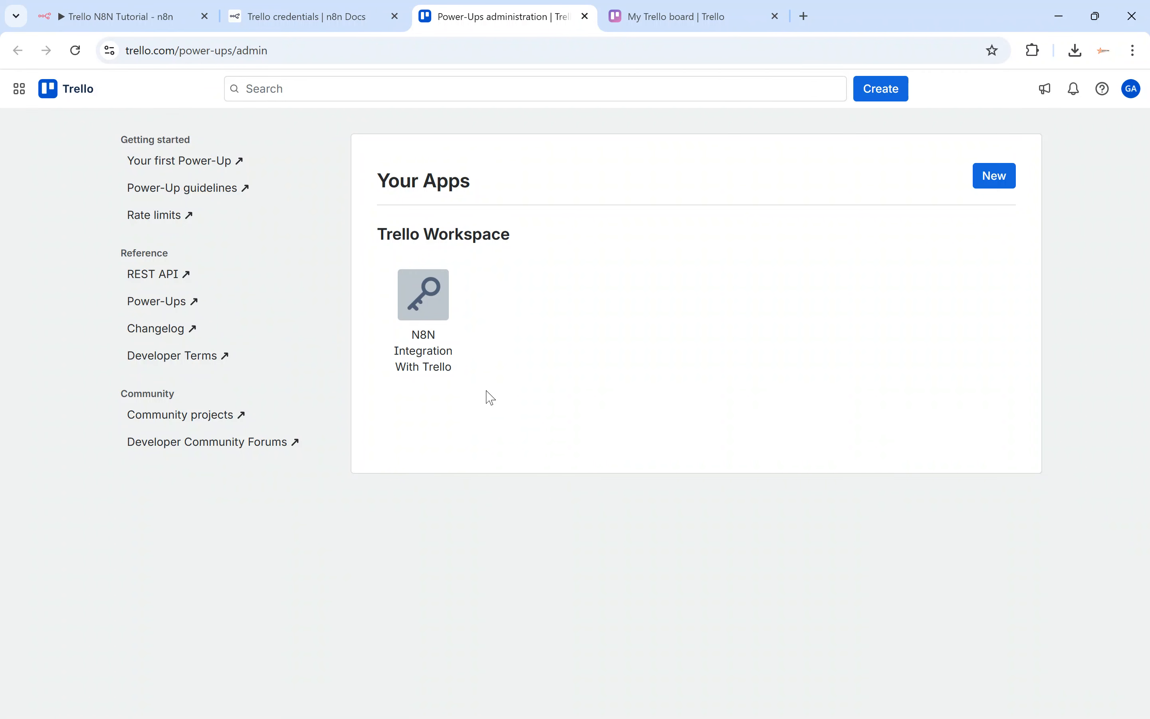
# Start a new Power-Up named N8N Integration With Trello v2.
pyautogui.moveTo(486, 391); pyautogui.dragTo(412, 290)
pyautogui.click(490, 298)
pyautogui.click(995, 185)
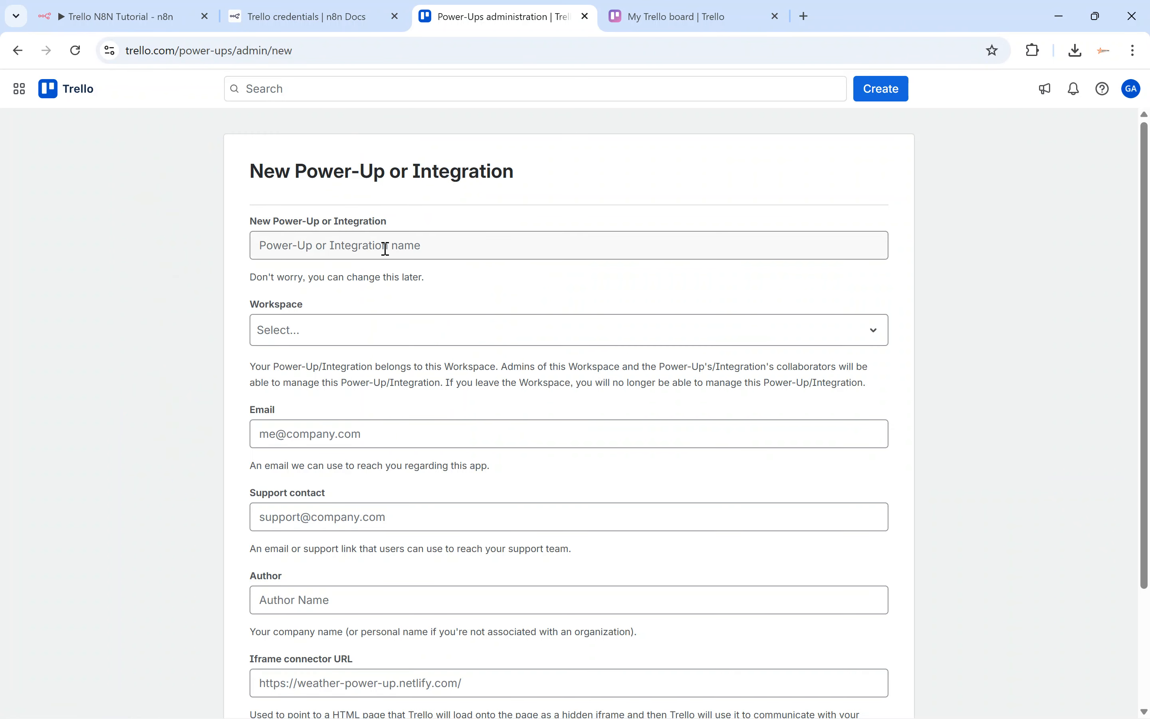
pyautogui.moveTo(293, 220); pyautogui.dragTo(343, 222)
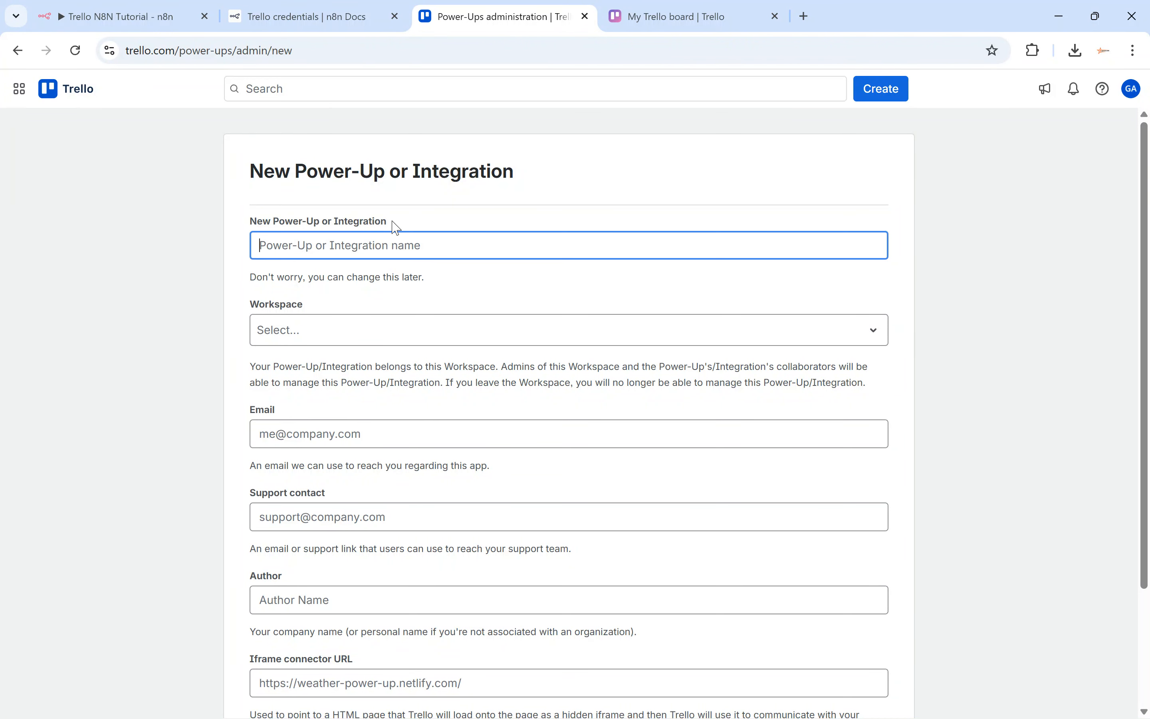
pyautogui.click(357, 247)
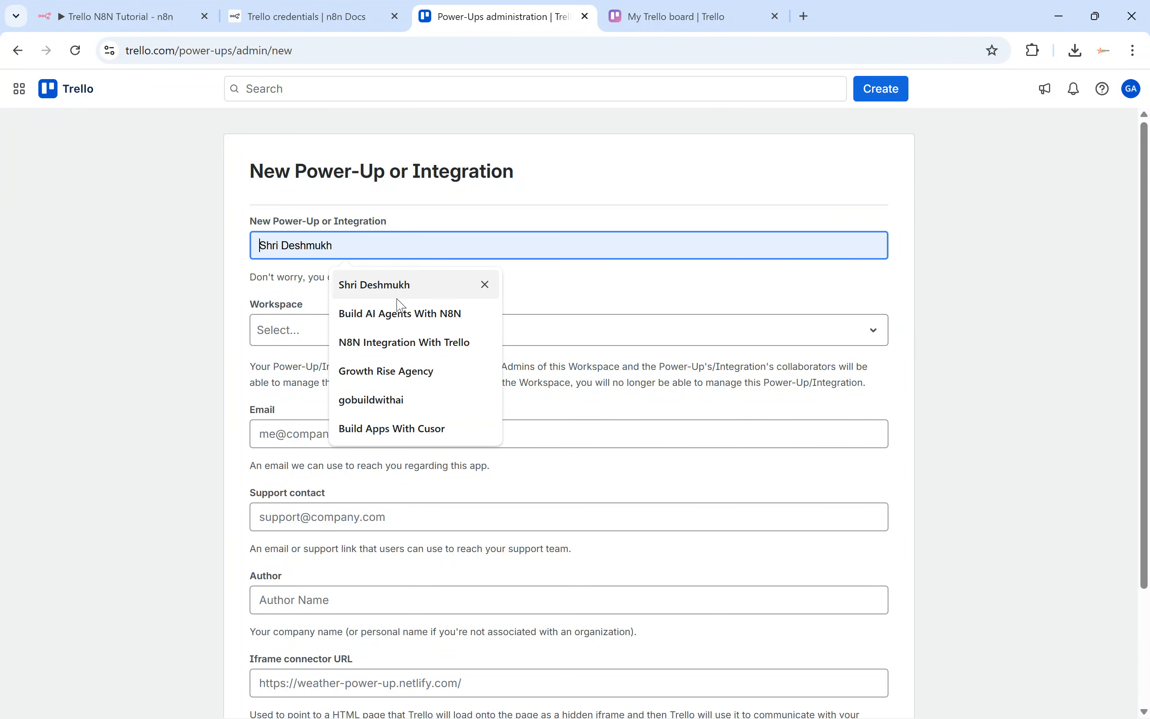
pyautogui.click(403, 354)
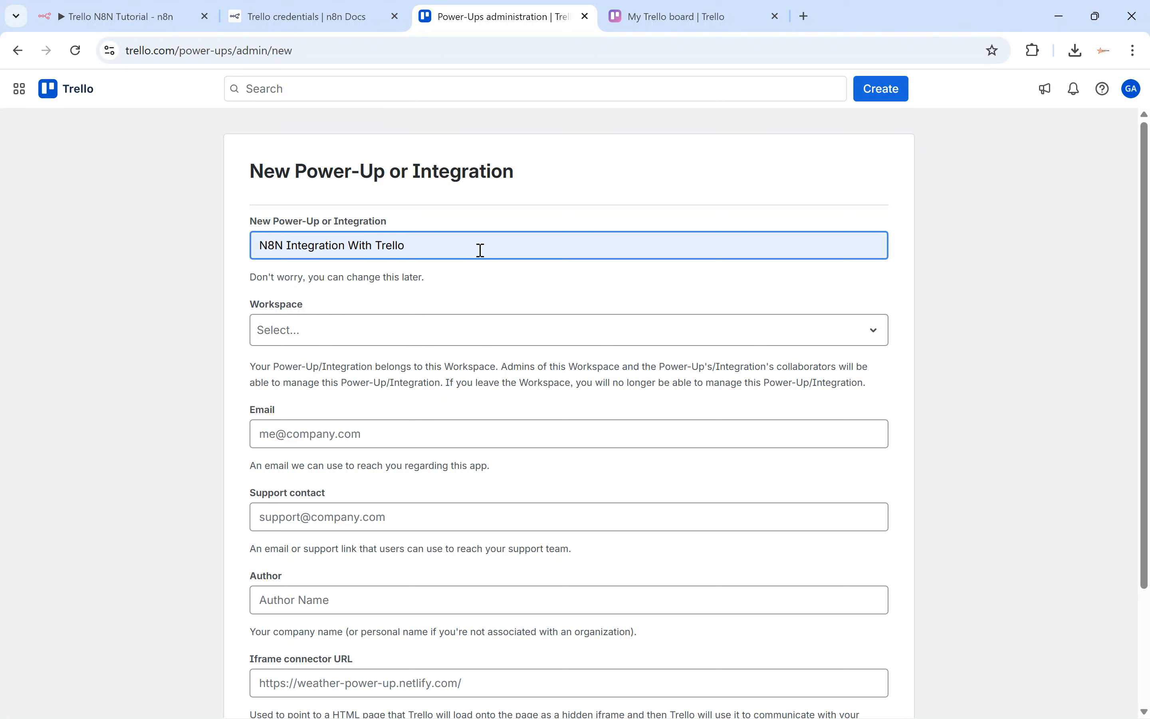
pyautogui.write('v2')
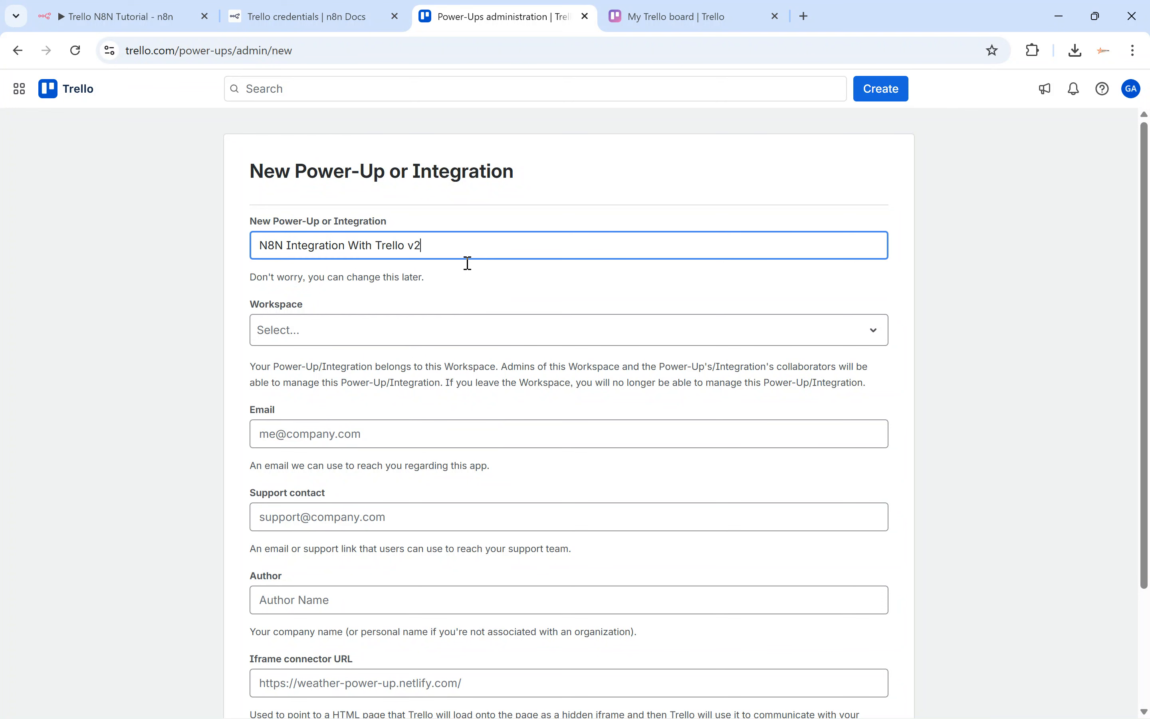
# Choose Trello Workspace and fill the contact e-mail and support contact from saved suggestions.
pyautogui.click(368, 330)
pyautogui.click(315, 373)
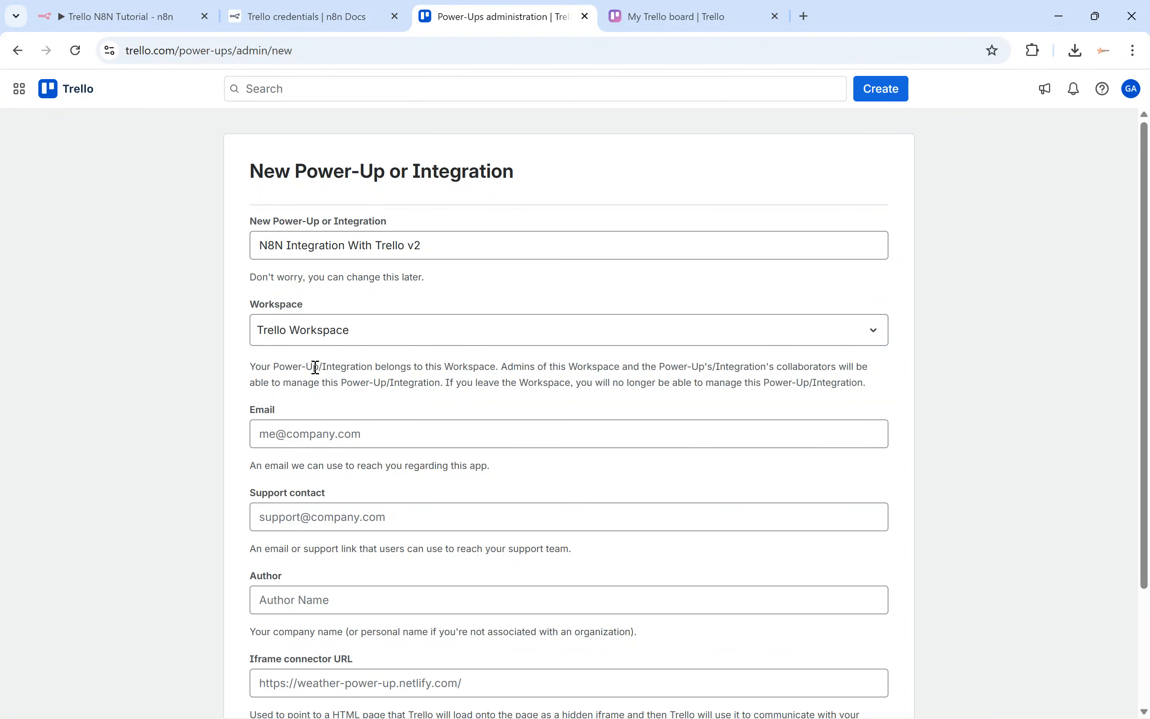
pyautogui.click(314, 435)
pyautogui.click(361, 474)
pyautogui.click(315, 517)
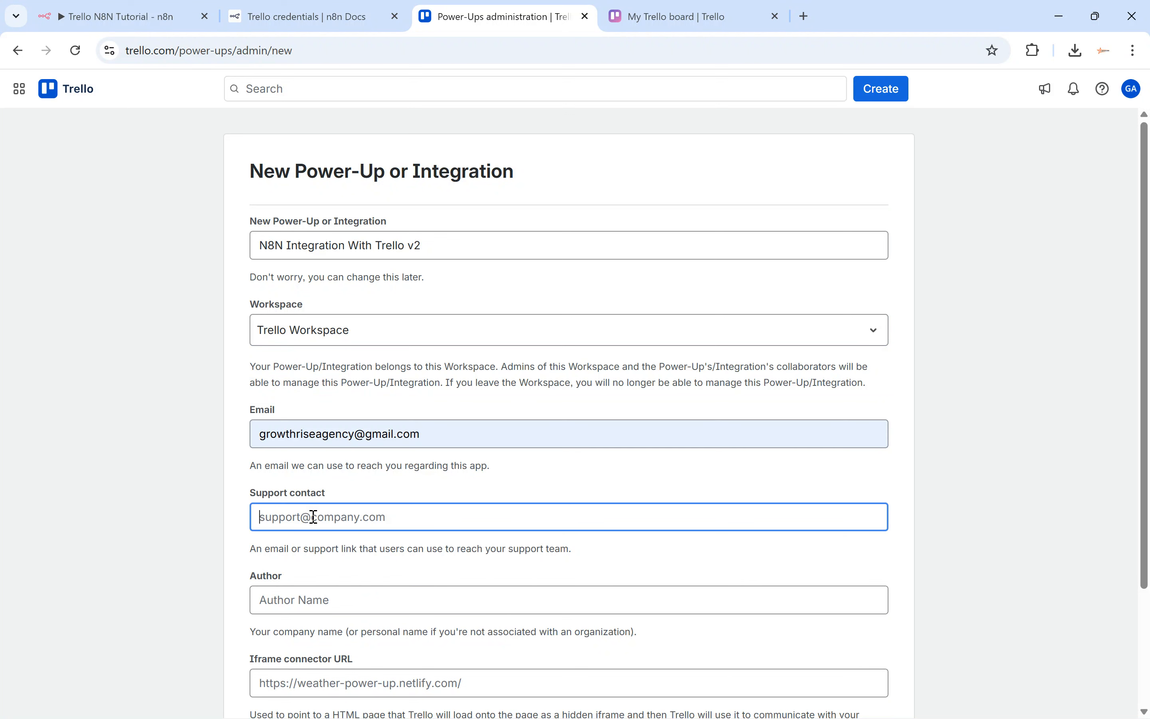
pyautogui.click(350, 553)
# Use the suggested company name as author and create the Power-Up.
pyautogui.scroll(-3, 352, 493)
pyautogui.click(333, 451)
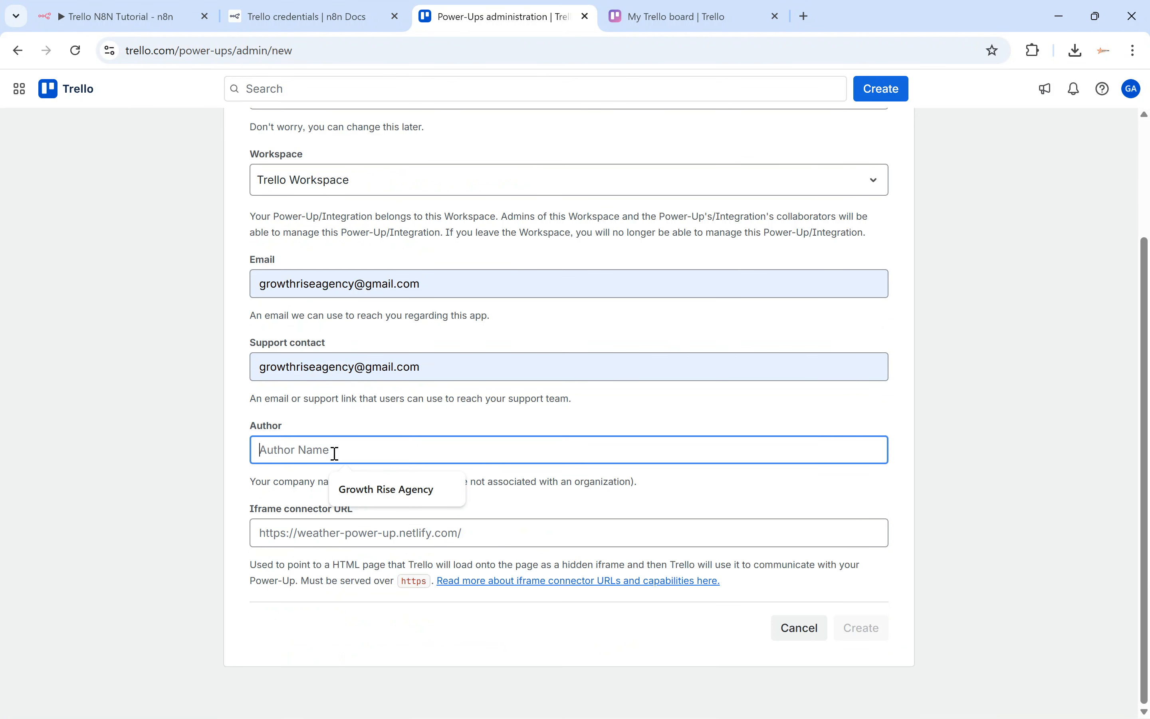
pyautogui.click(374, 494)
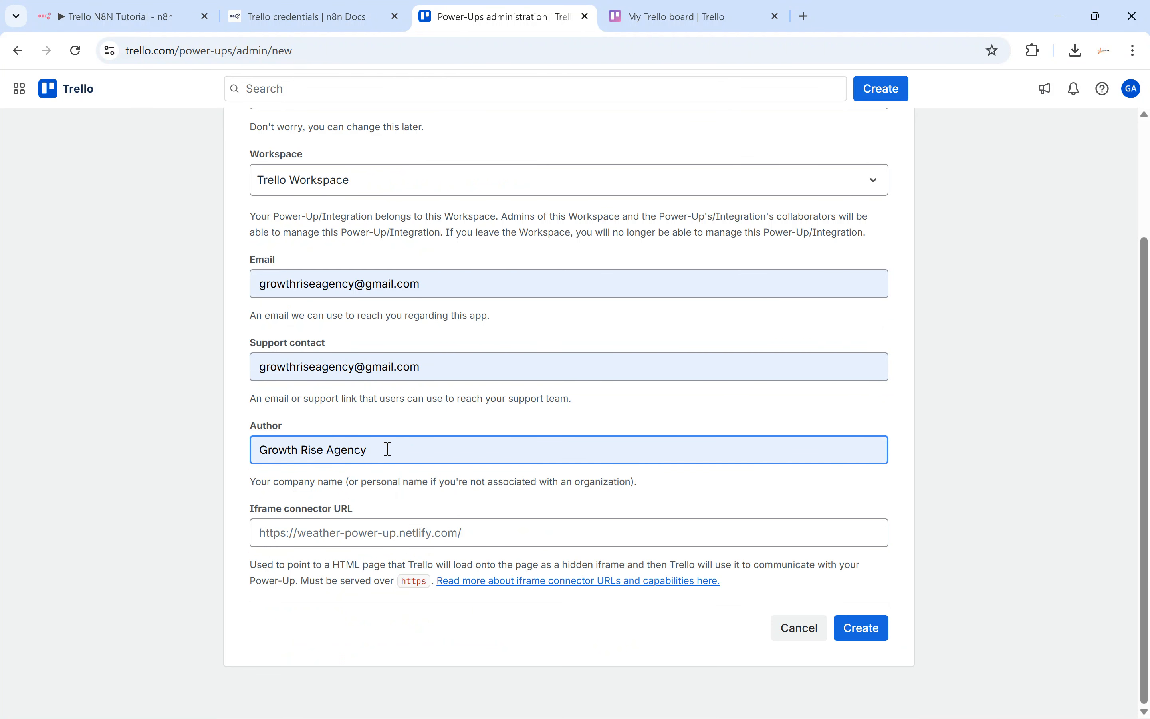
pyautogui.moveTo(244, 515); pyautogui.dragTo(354, 514)
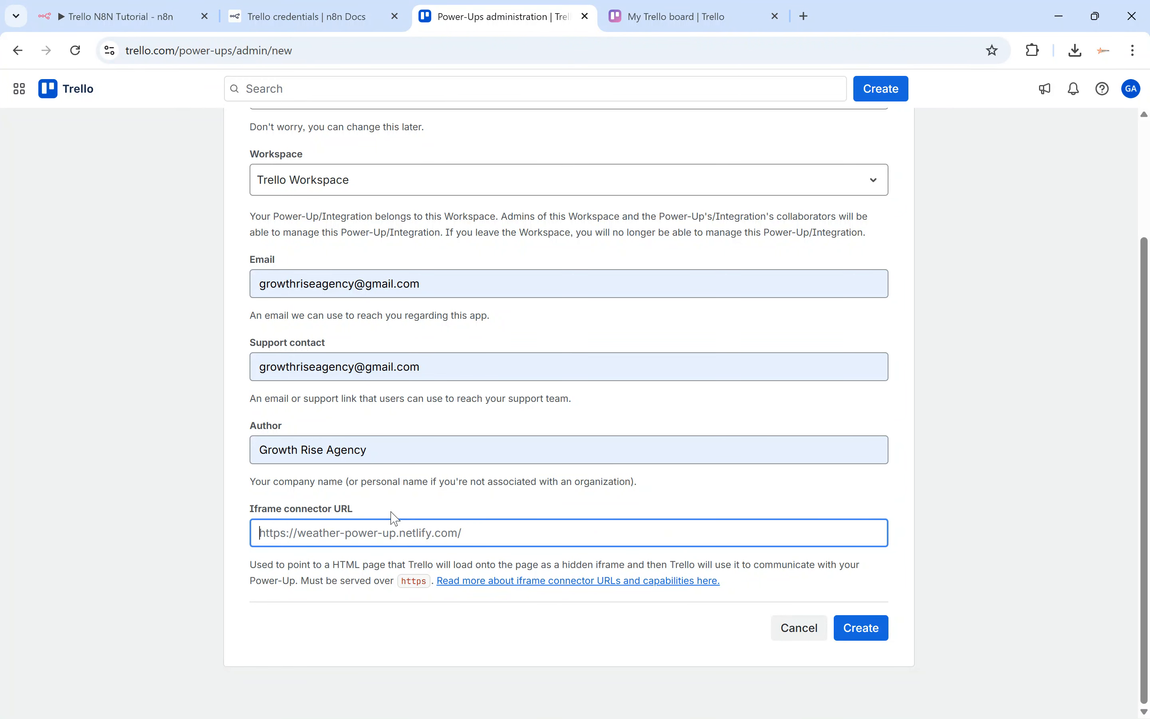
pyautogui.click(862, 629)
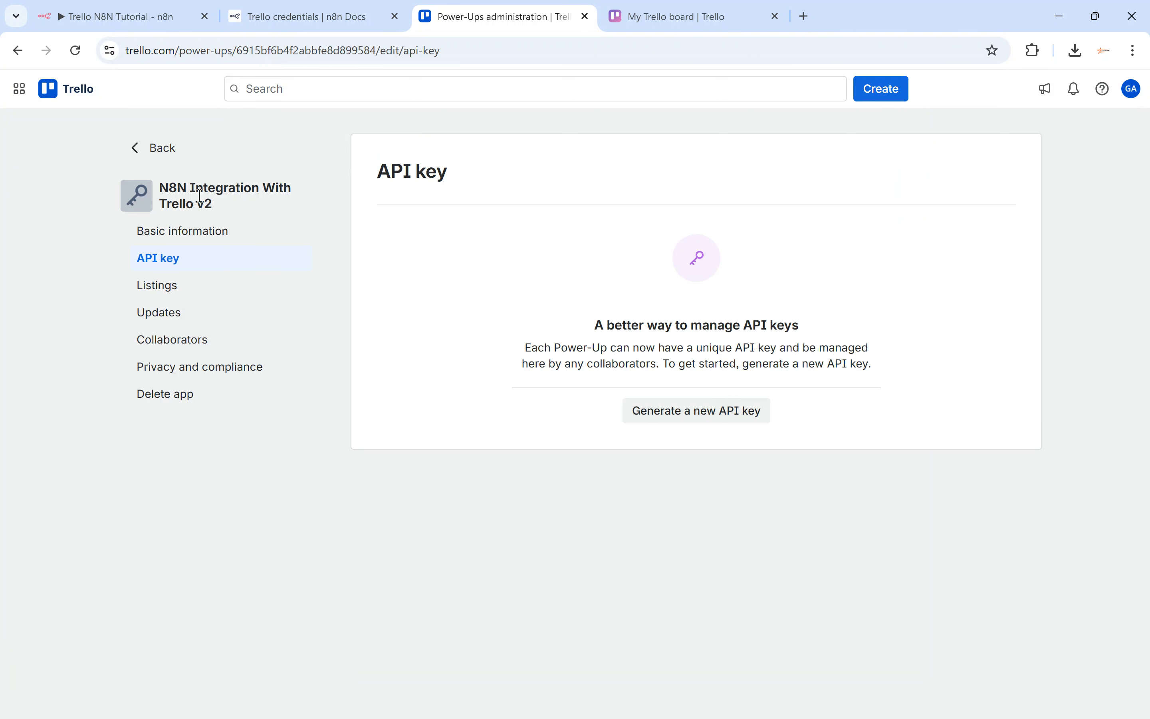
# Generate a new API key and secret for the Power-Up and note the allowed origins setting.
pyautogui.click(698, 412)
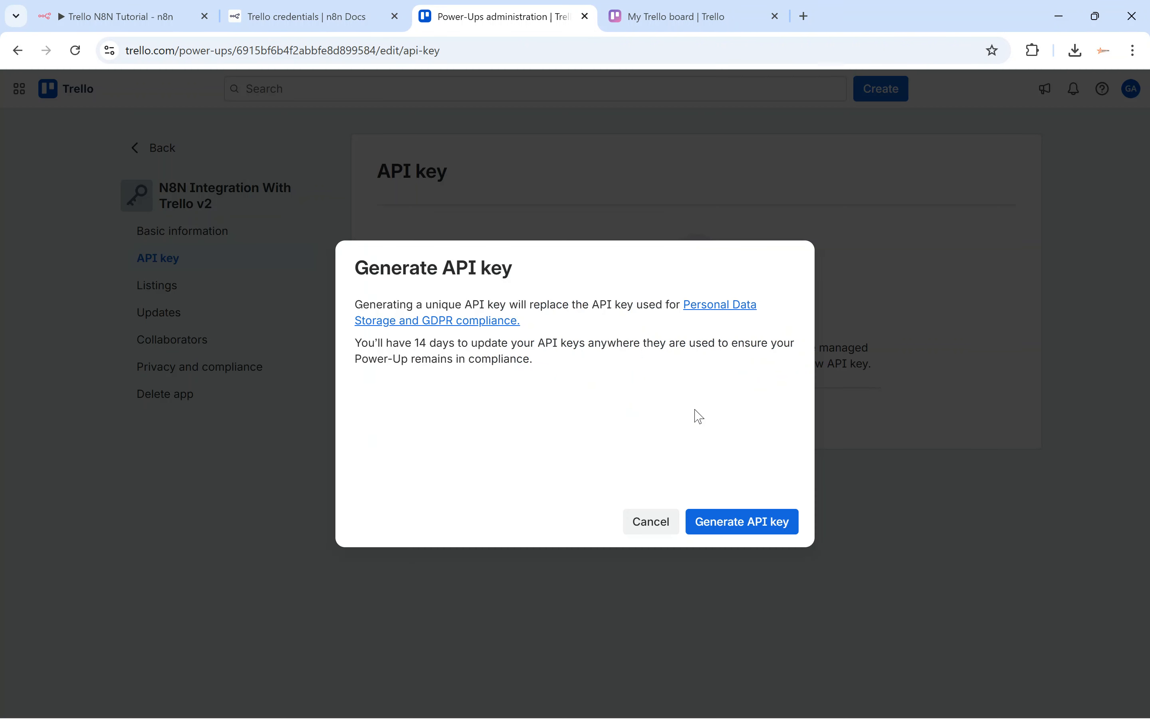
pyautogui.click(733, 524)
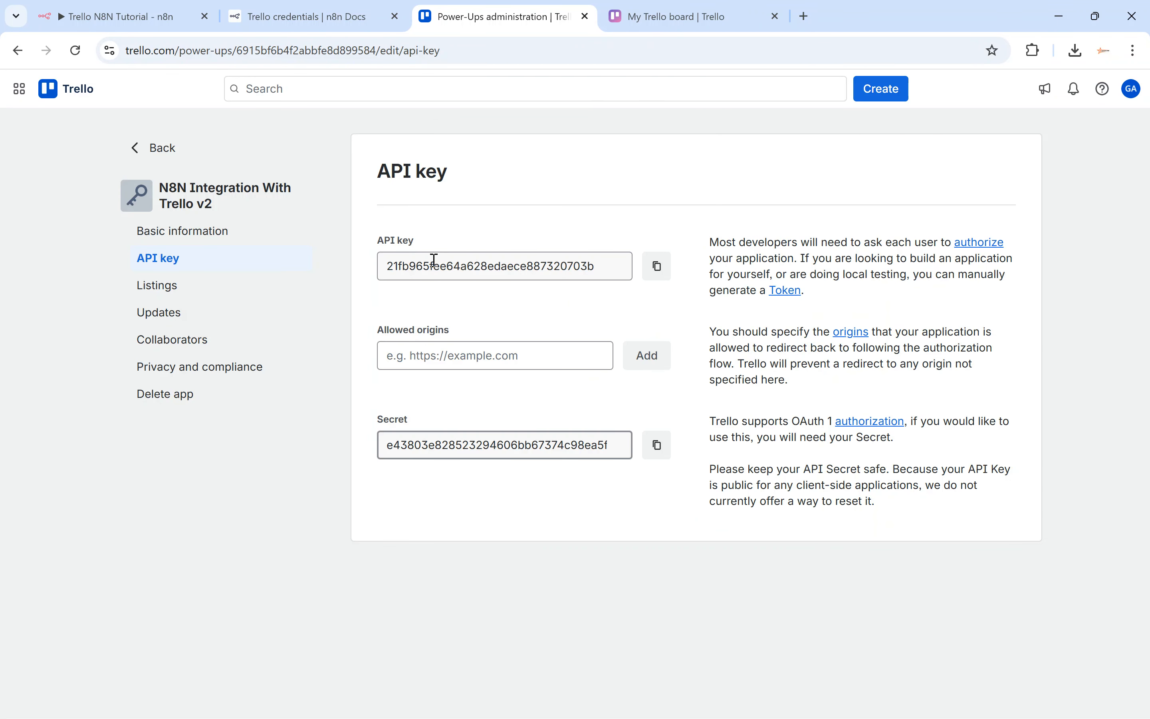
pyautogui.moveTo(402, 256); pyautogui.dragTo(462, 259)
pyautogui.moveTo(398, 419); pyautogui.dragTo(430, 411)
pyautogui.moveTo(379, 329); pyautogui.dragTo(437, 330)
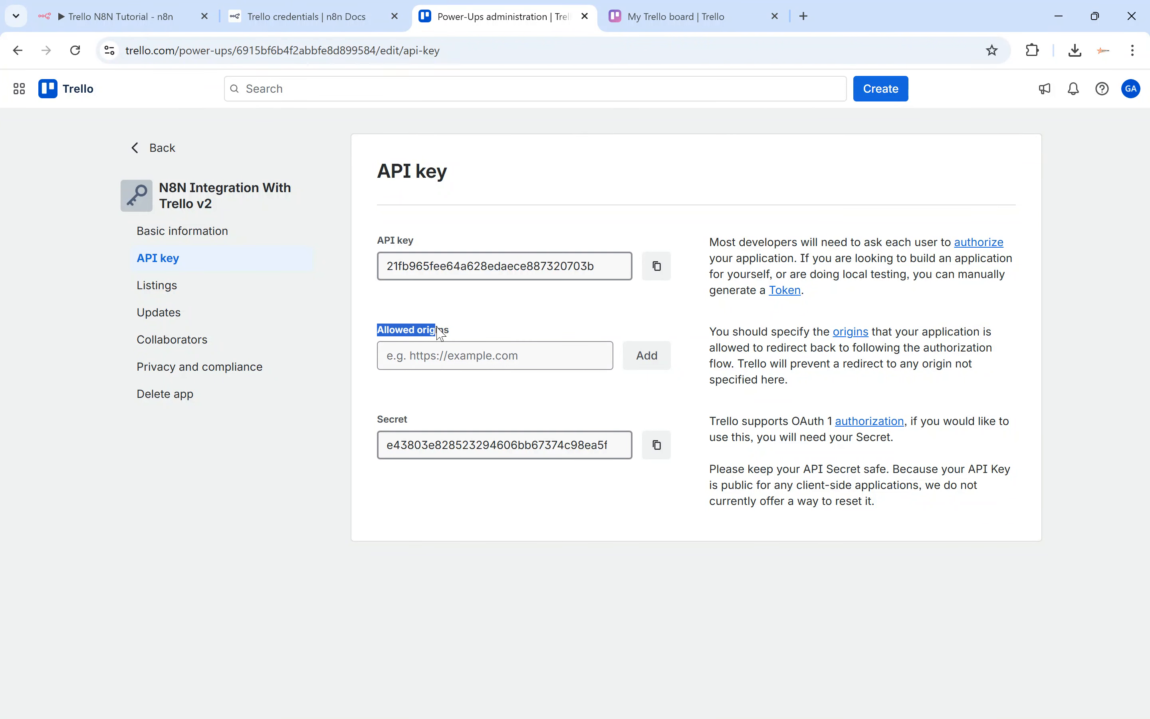
pyautogui.click(442, 329)
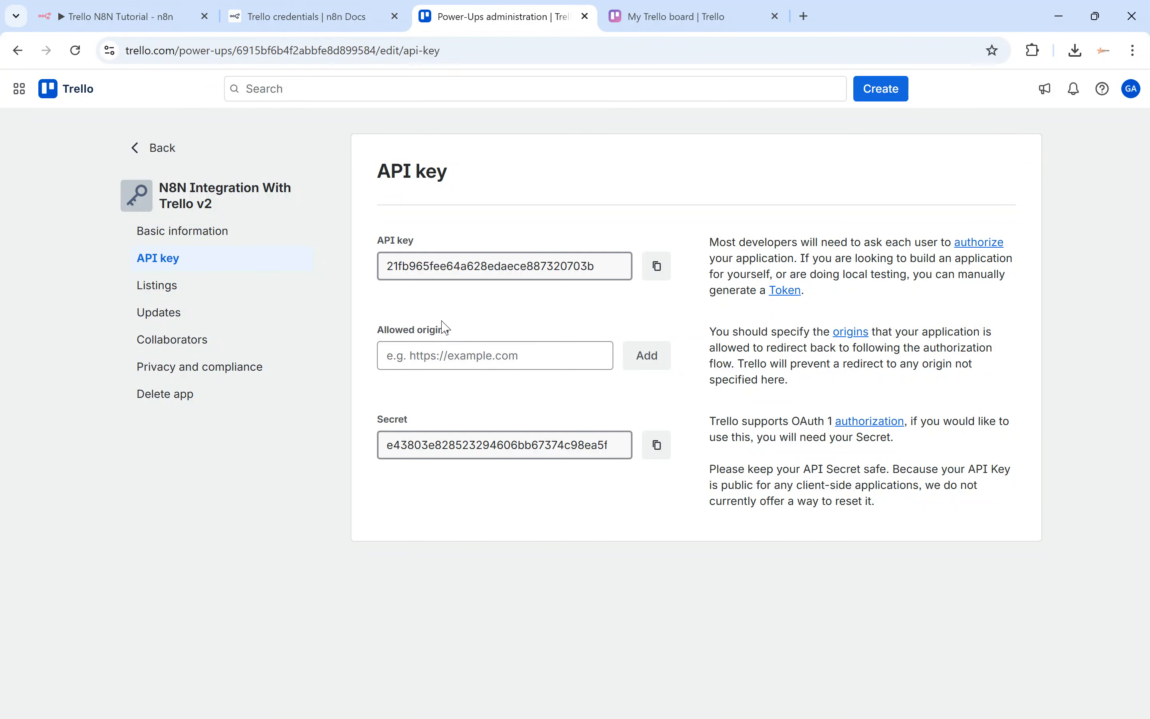
pyautogui.click(157, 28)
# Add the n8n instance address as an allowed origin for the Power-Up.
pyautogui.moveTo(325, 51); pyautogui.dragTo(125, 54)
pyautogui.hotkey('ctrl', 'c')
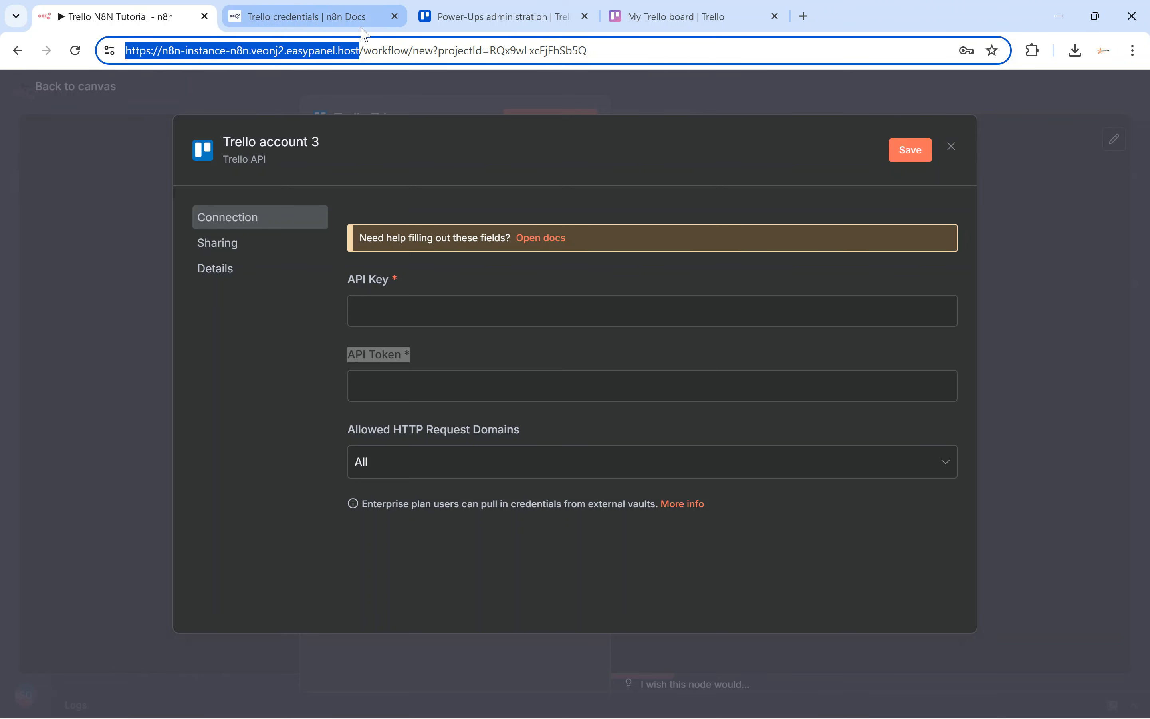
pyautogui.click(473, 22)
pyautogui.click(452, 358)
pyautogui.hotkey('ctrl', 'v')
pyautogui.click(646, 362)
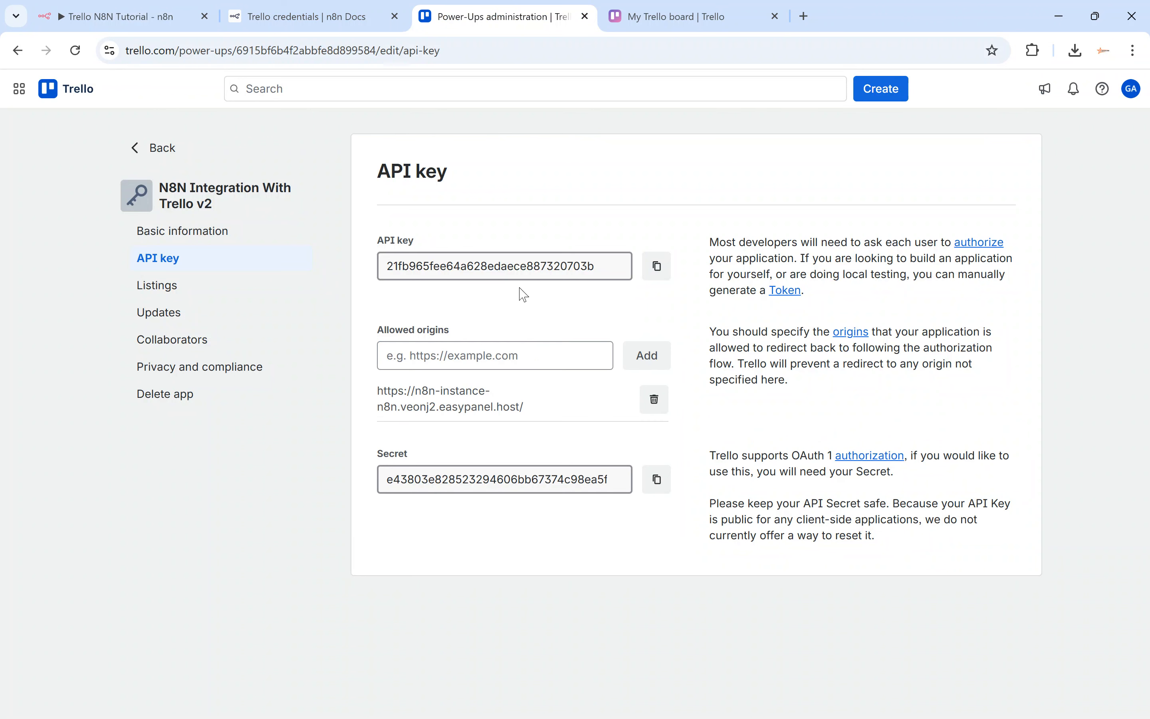
# Copy the Trello API key into the n8n credential's API Key field.
pyautogui.click(658, 265)
pyautogui.click(179, 18)
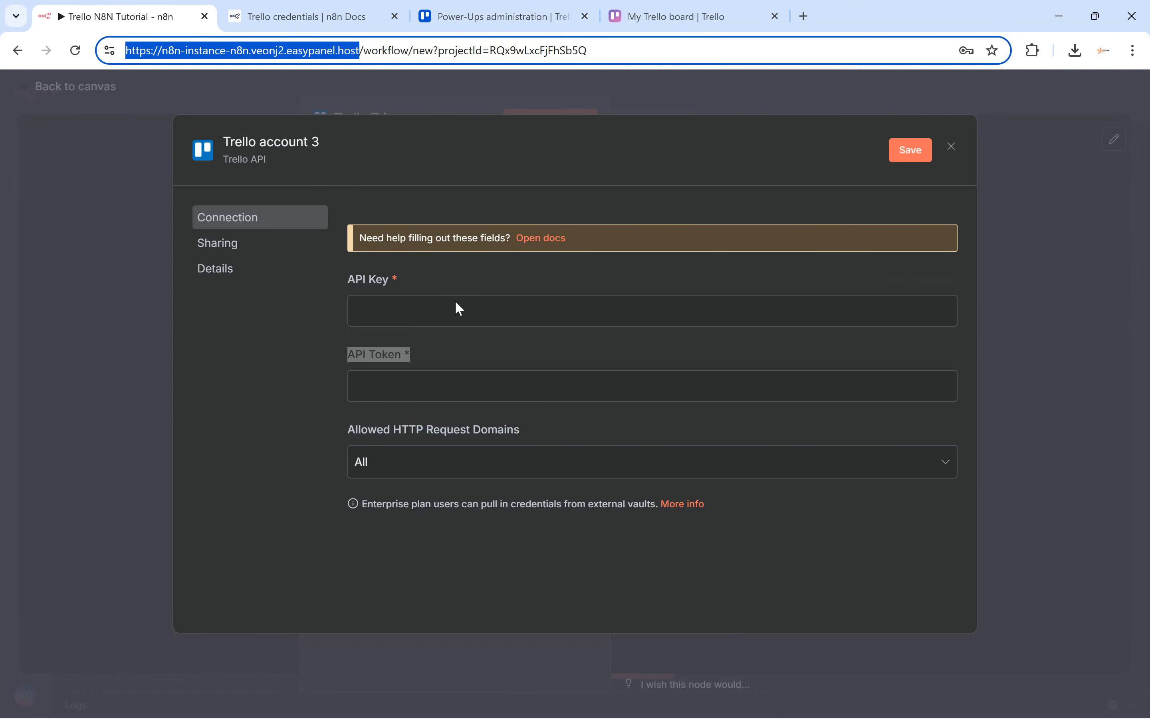
pyautogui.click(418, 307)
pyautogui.hotkey('ctrl', 'v')
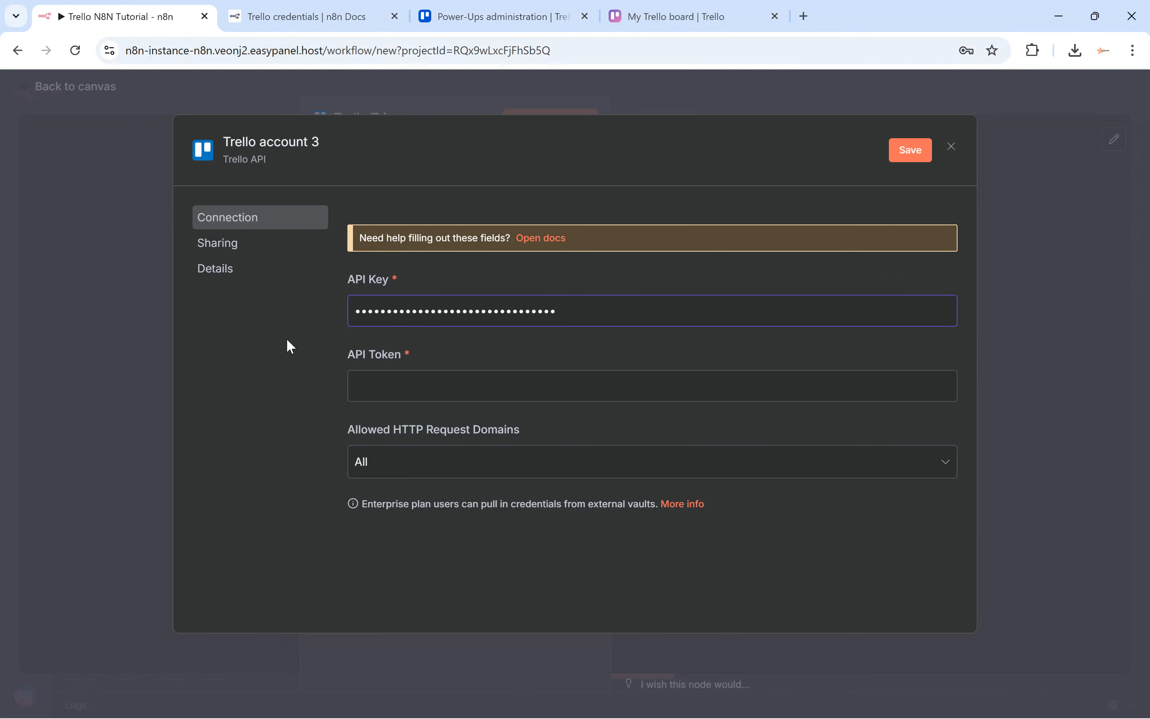
pyautogui.moveTo(346, 354); pyautogui.dragTo(383, 354)
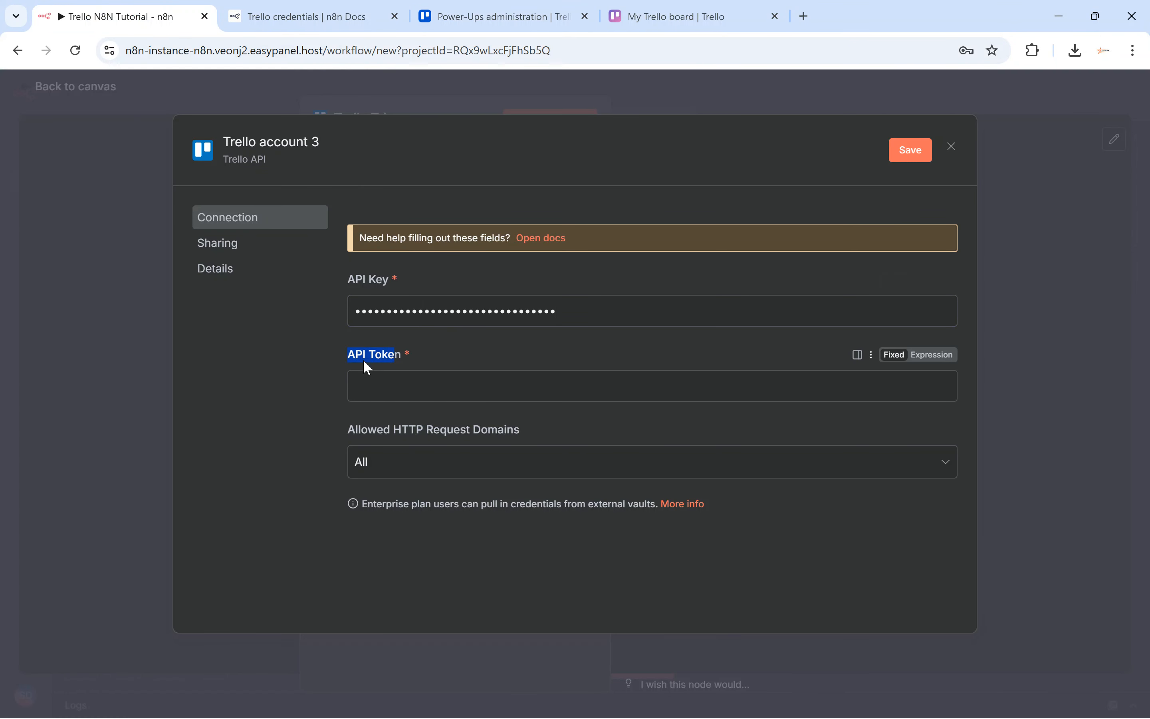
# Open the token authorization page from the Token link beside the API key.
pyautogui.click(455, 17)
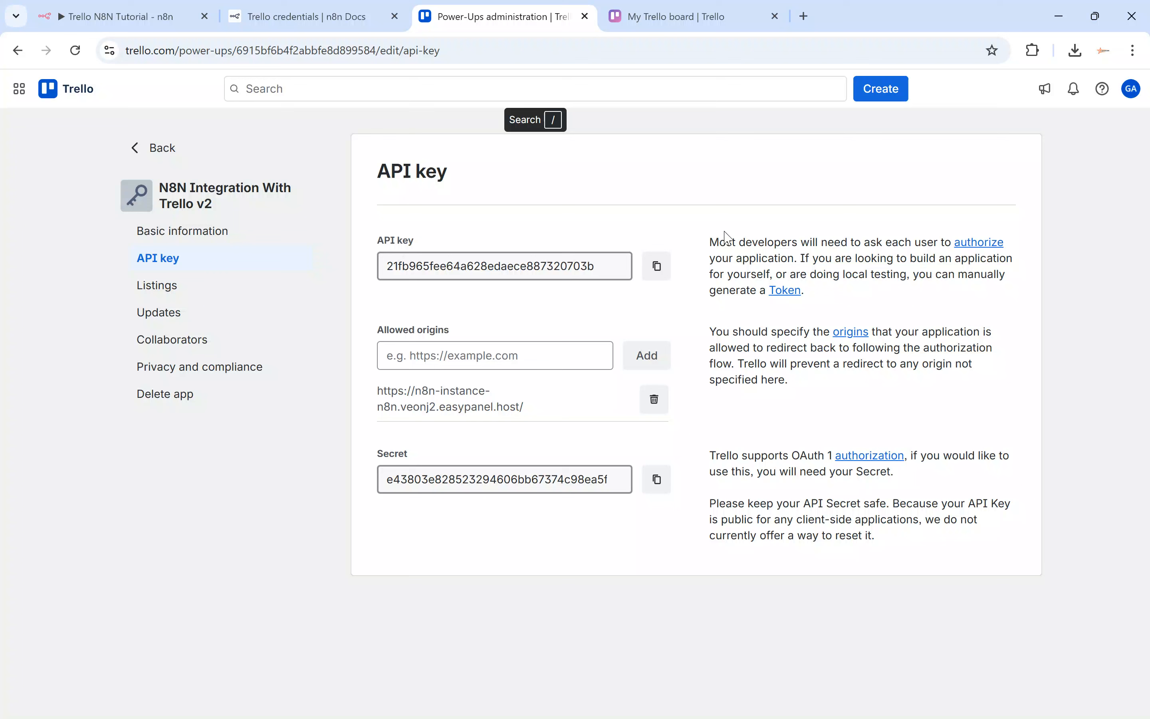
pyautogui.click(787, 292)
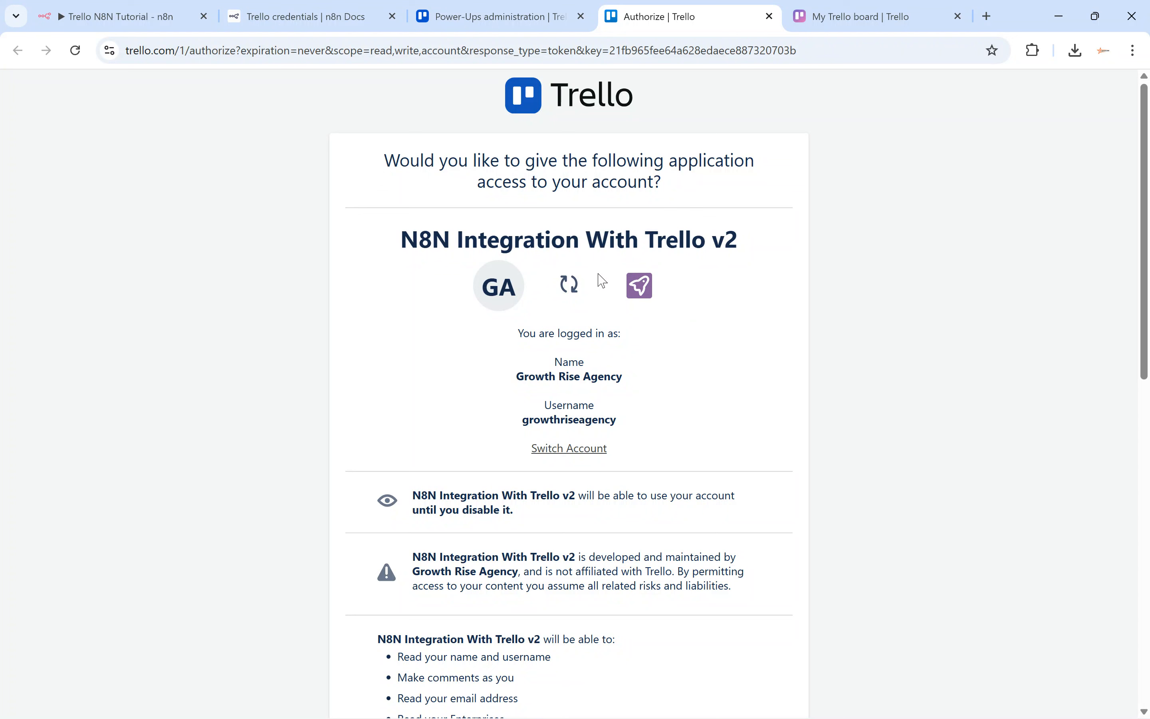
# Allow N8N Integration With Trello v2 access and select the generated token.
pyautogui.scroll(-7, 421, 244)
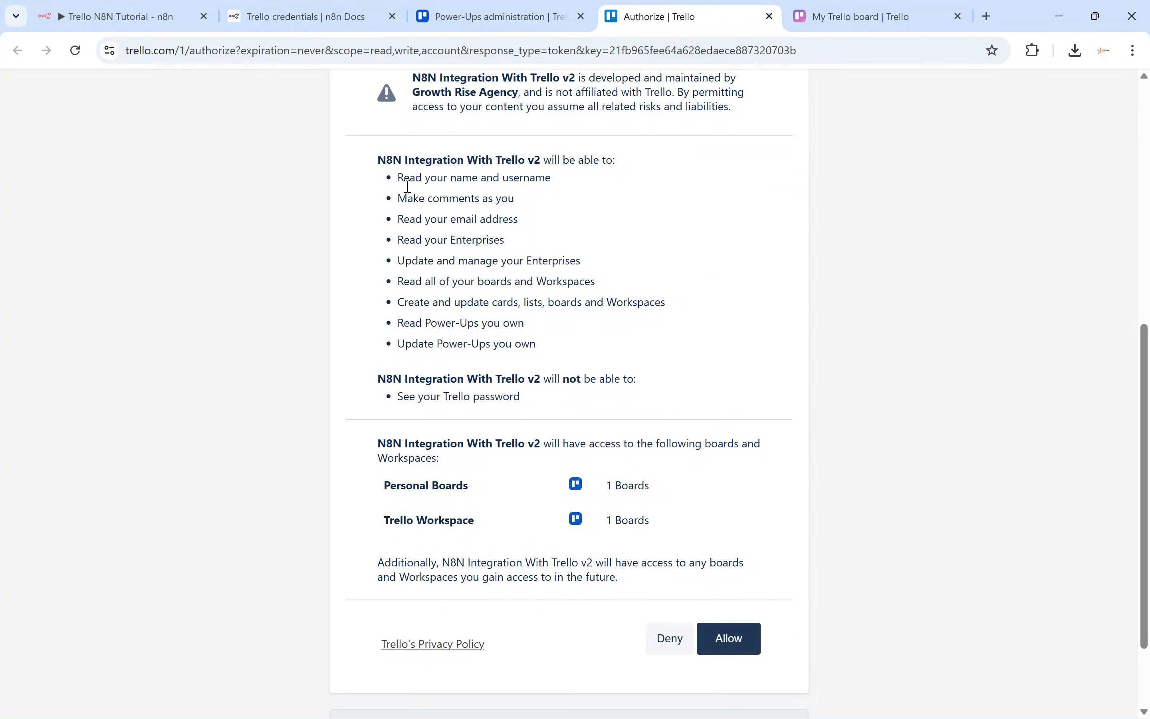
pyautogui.scroll(-2, 540, 347)
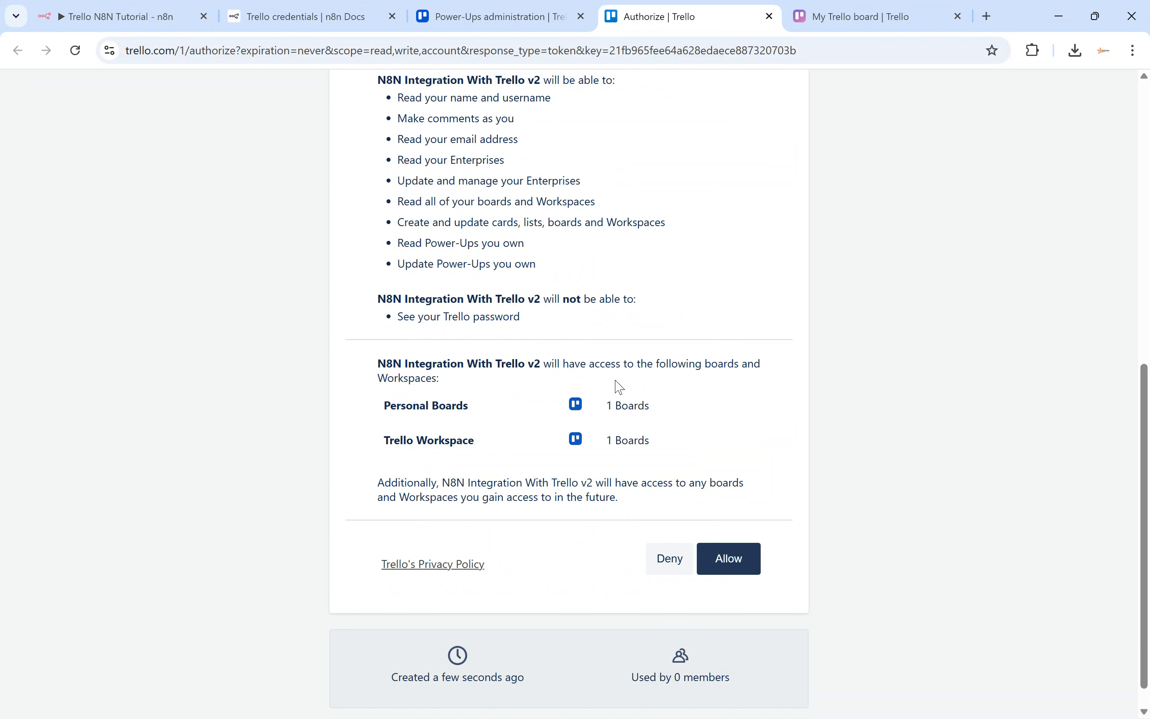
pyautogui.scroll(-1, 620, 389)
pyautogui.click(729, 535)
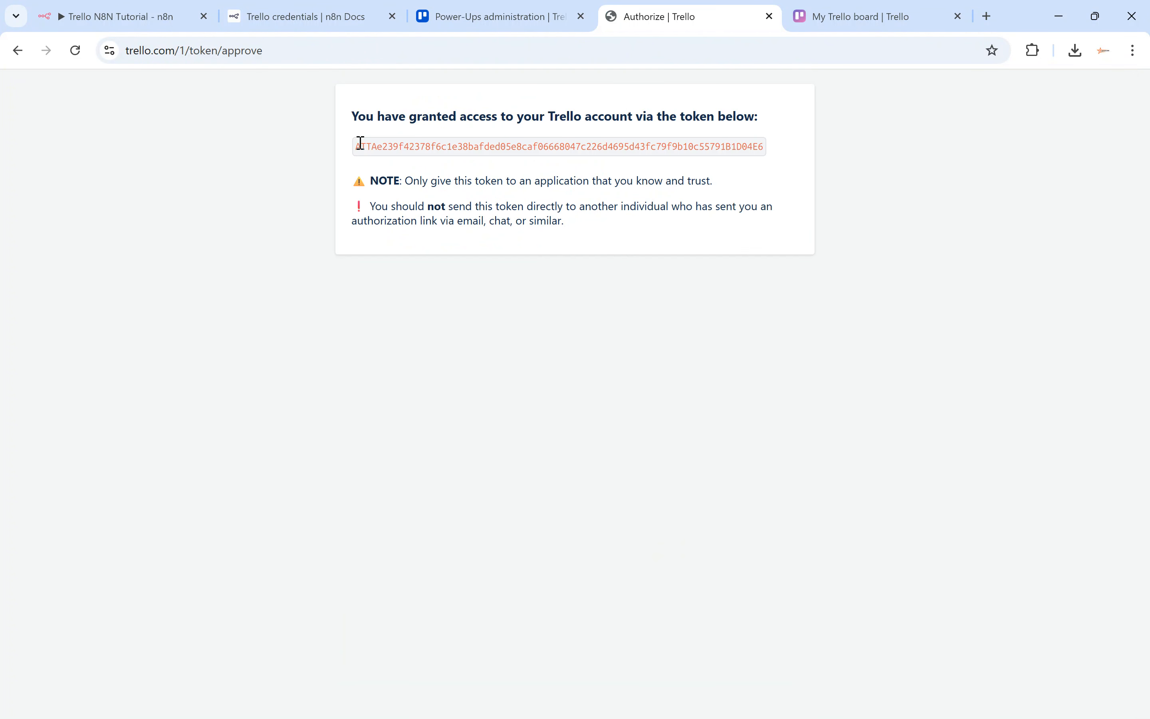
pyautogui.moveTo(358, 143); pyautogui.dragTo(768, 150)
# Paste the token into API Token, save Trello account 3, and close the credential dialog.
pyautogui.click(151, 17)
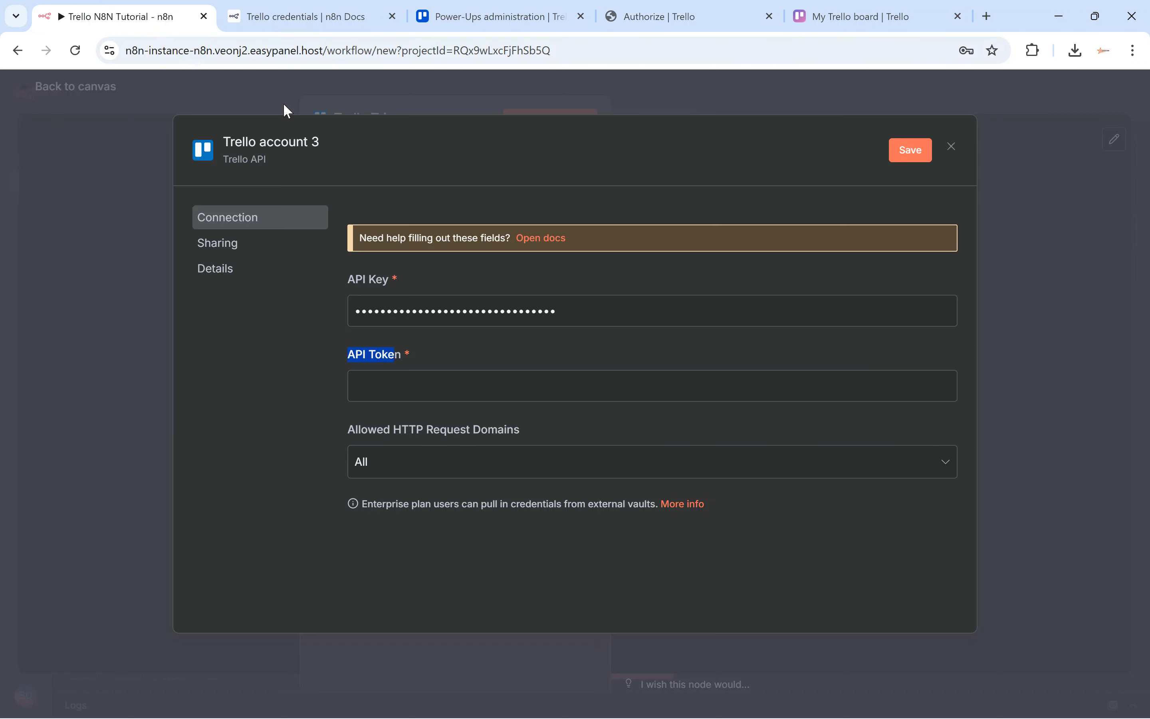
pyautogui.click(423, 384)
pyautogui.hotkey('ctrl', 'v')
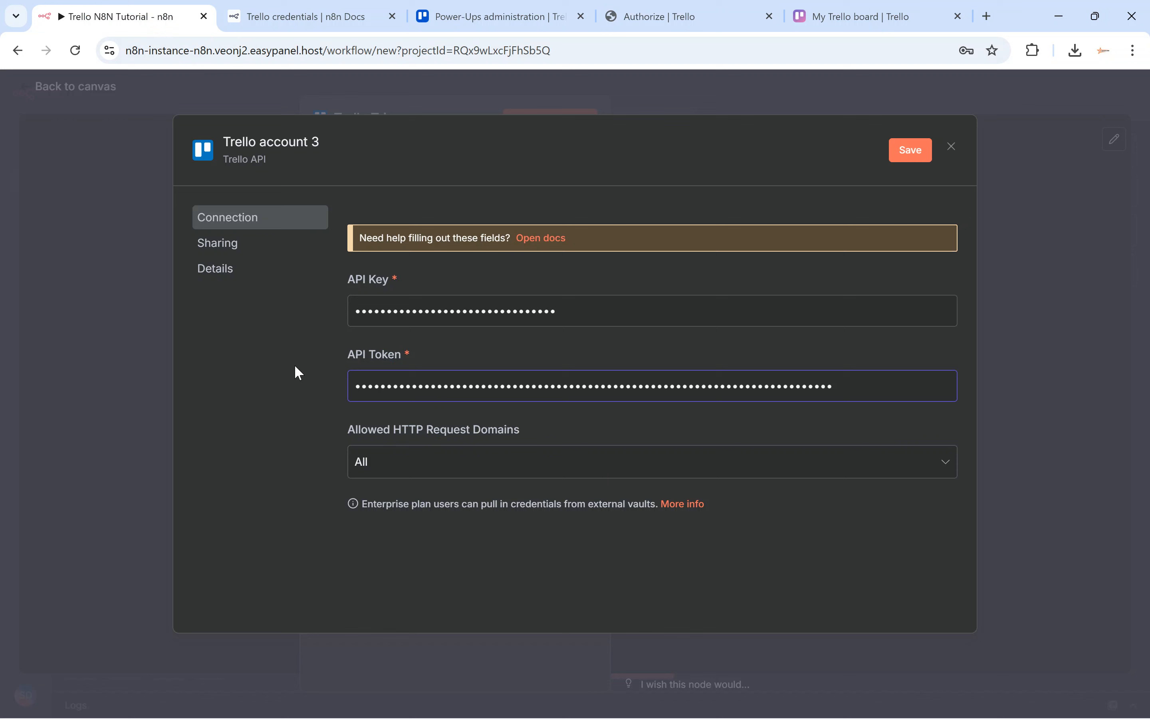
pyautogui.click(912, 152)
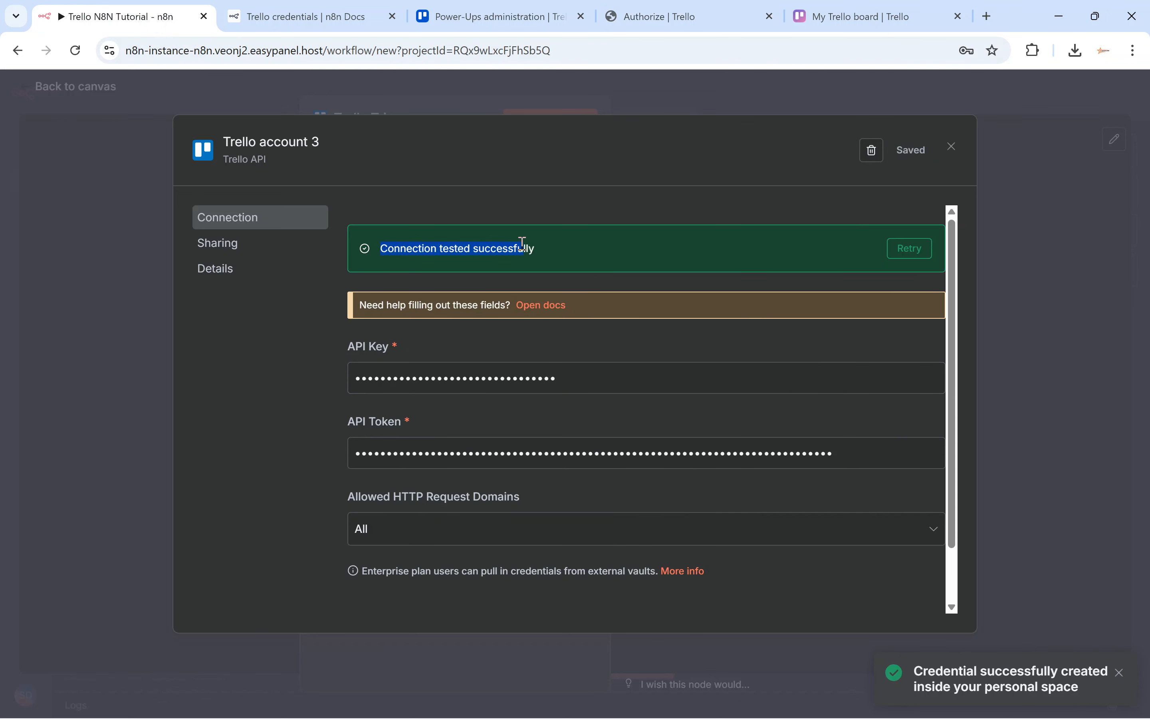
pyautogui.click(747, 92)
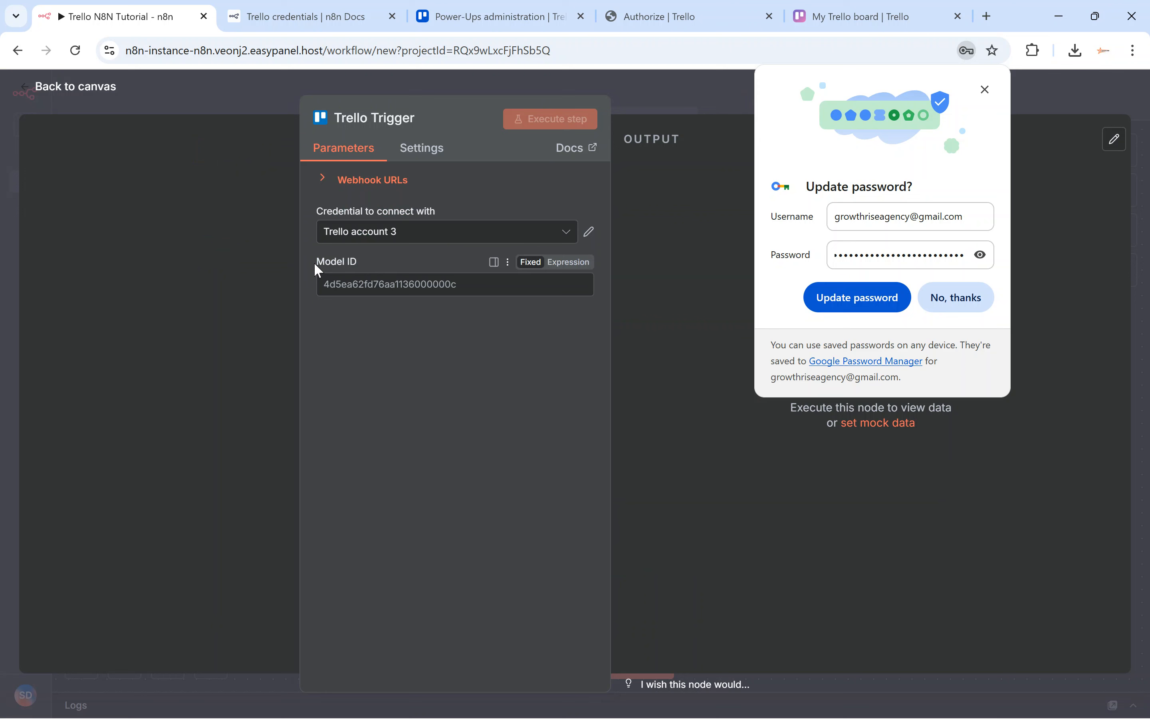
# Leave the Trello Power-Up admin pages by going back to the apps list.
pyautogui.moveTo(316, 262); pyautogui.dragTo(348, 262)
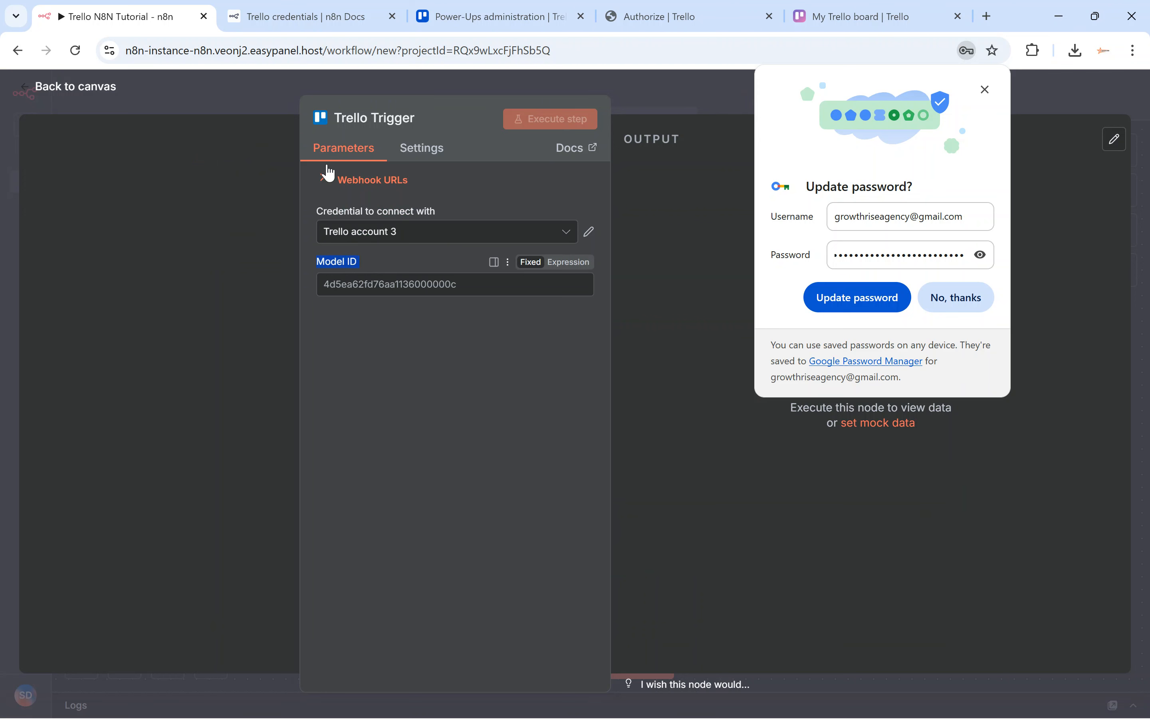
pyautogui.click(473, 16)
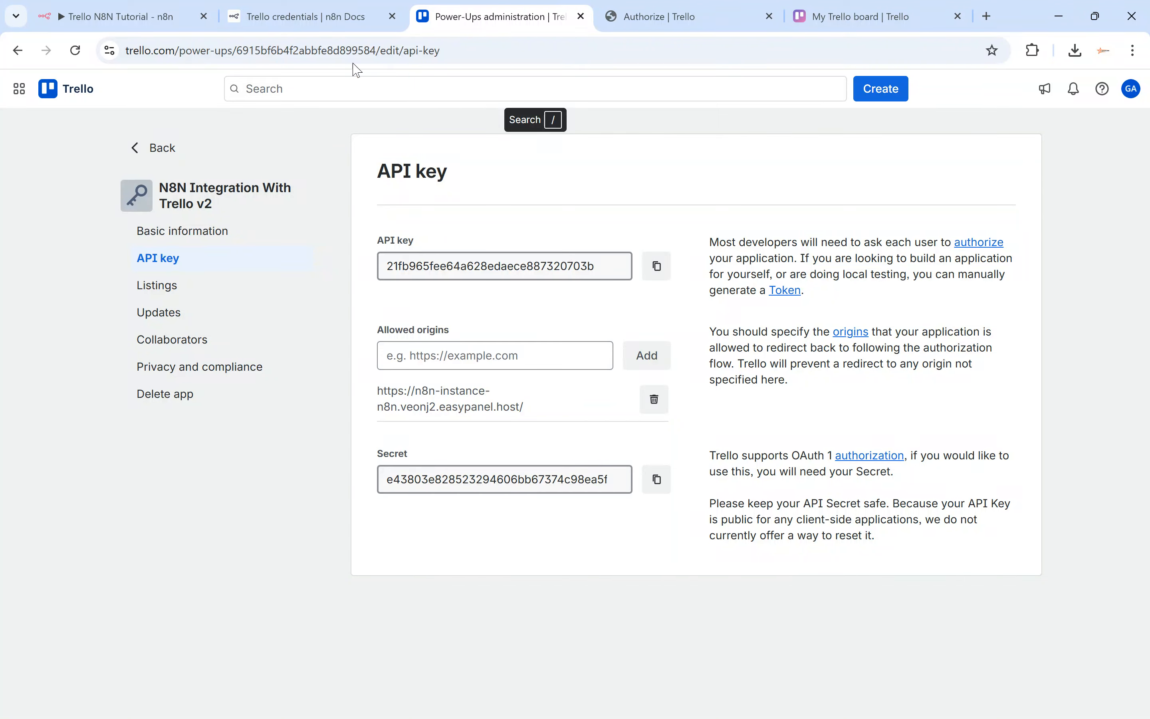
pyautogui.click(19, 52)
pyautogui.click(19, 52)
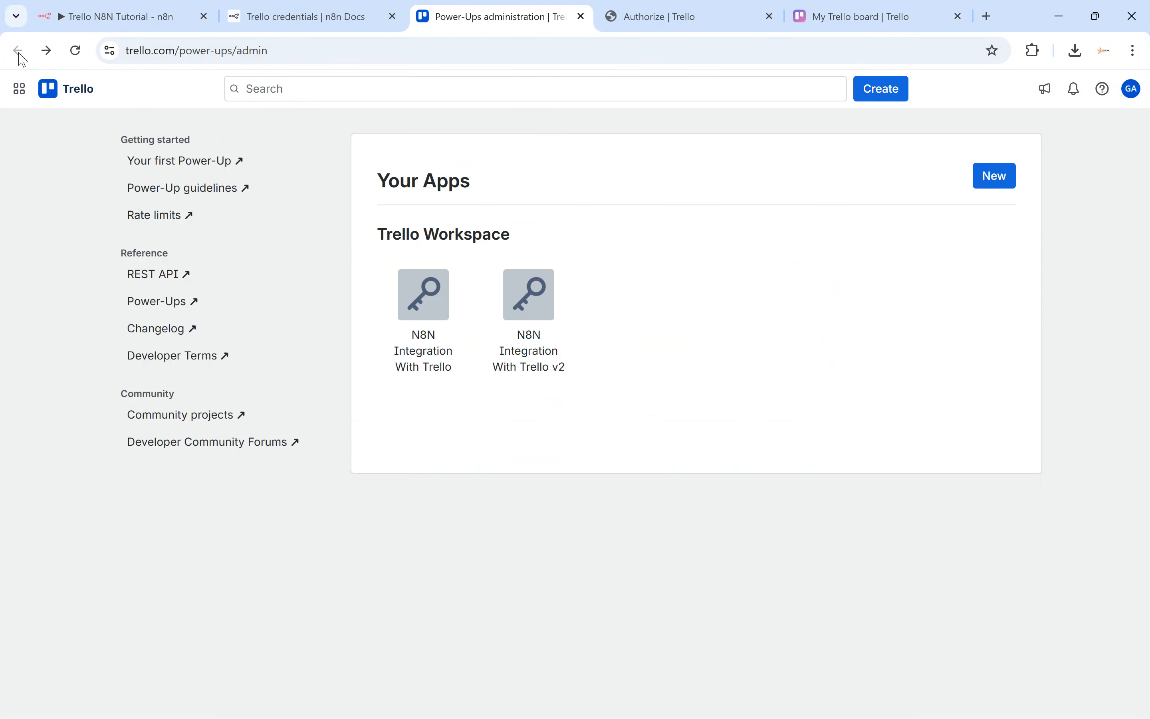
pyautogui.click(312, 17)
pyautogui.click(493, 17)
# Load the trello.com home page to find My Trello board under recently viewed.
pyautogui.click(434, 50)
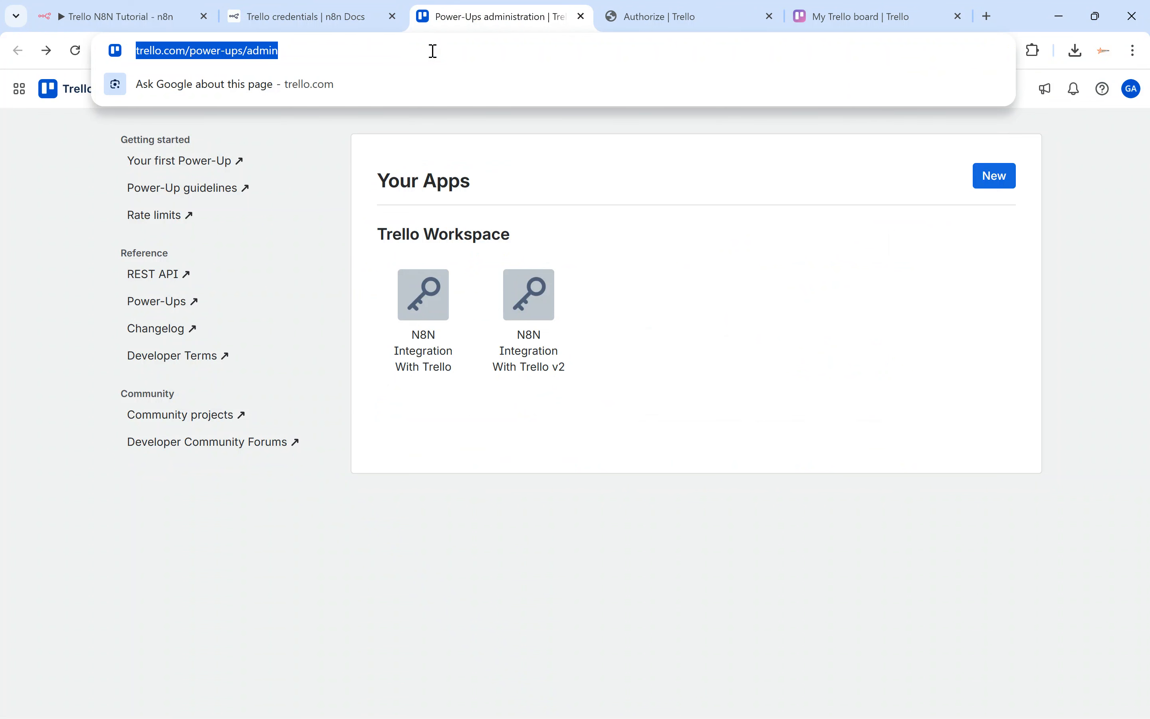
pyautogui.click(325, 170)
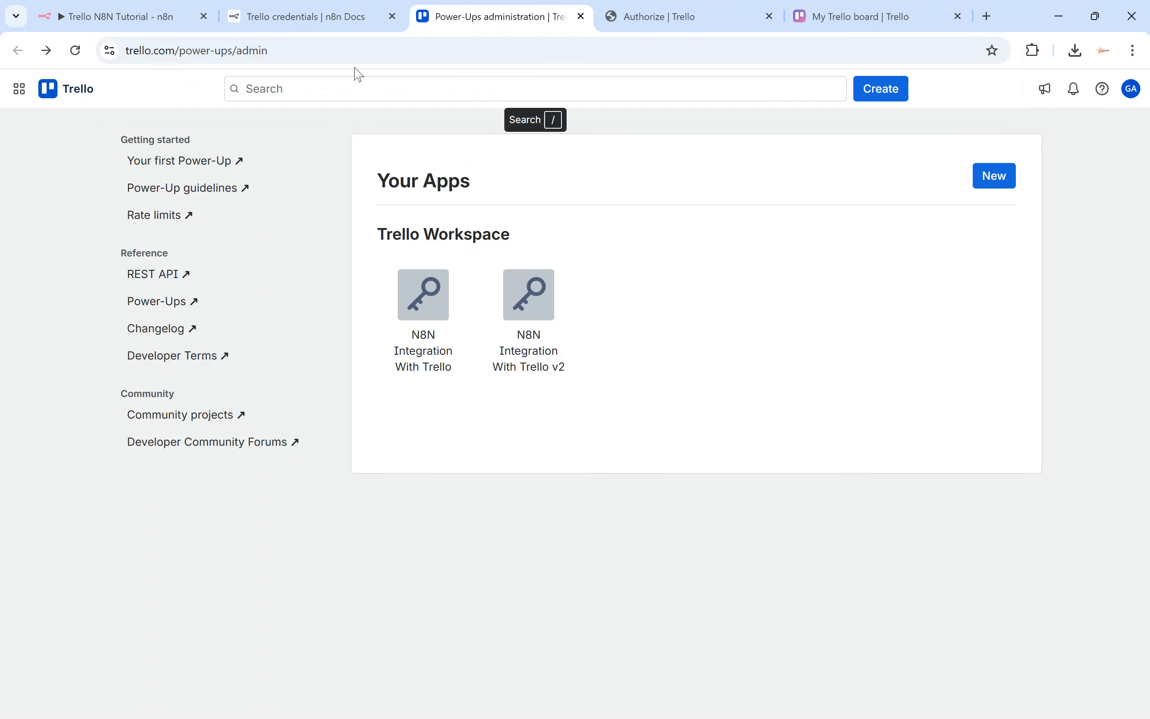
pyautogui.click(371, 51)
pyautogui.write('tre')
pyautogui.press('Return')
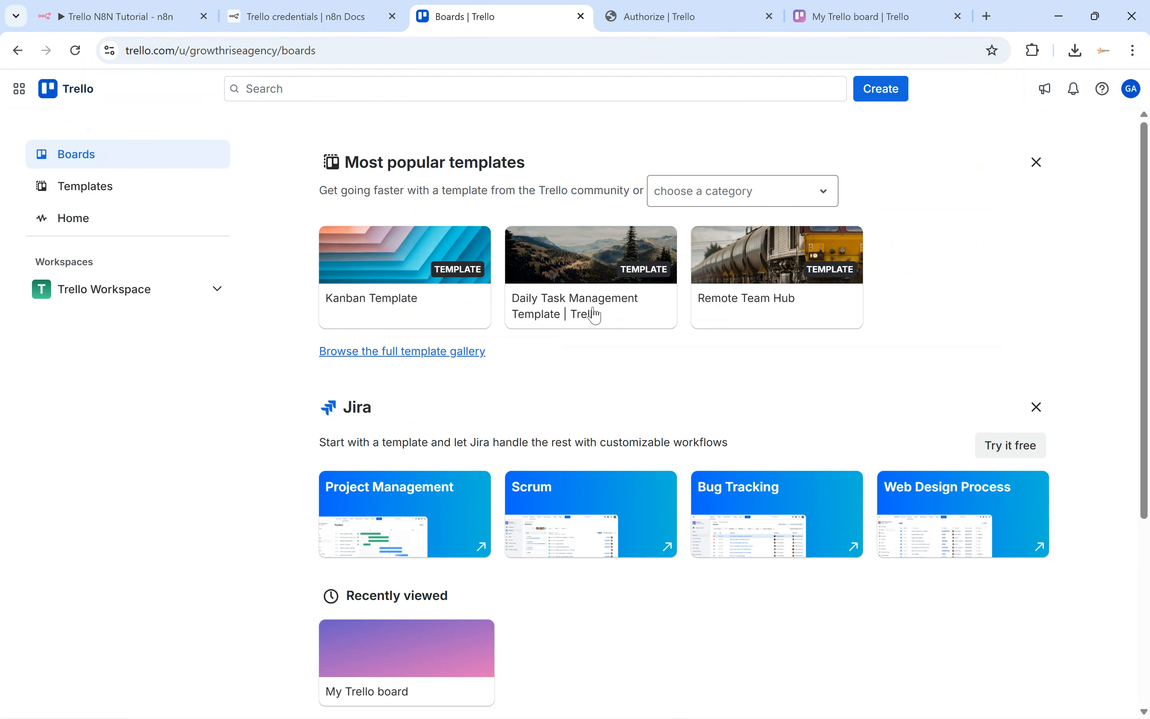
pyautogui.scroll(-2, 596, 431)
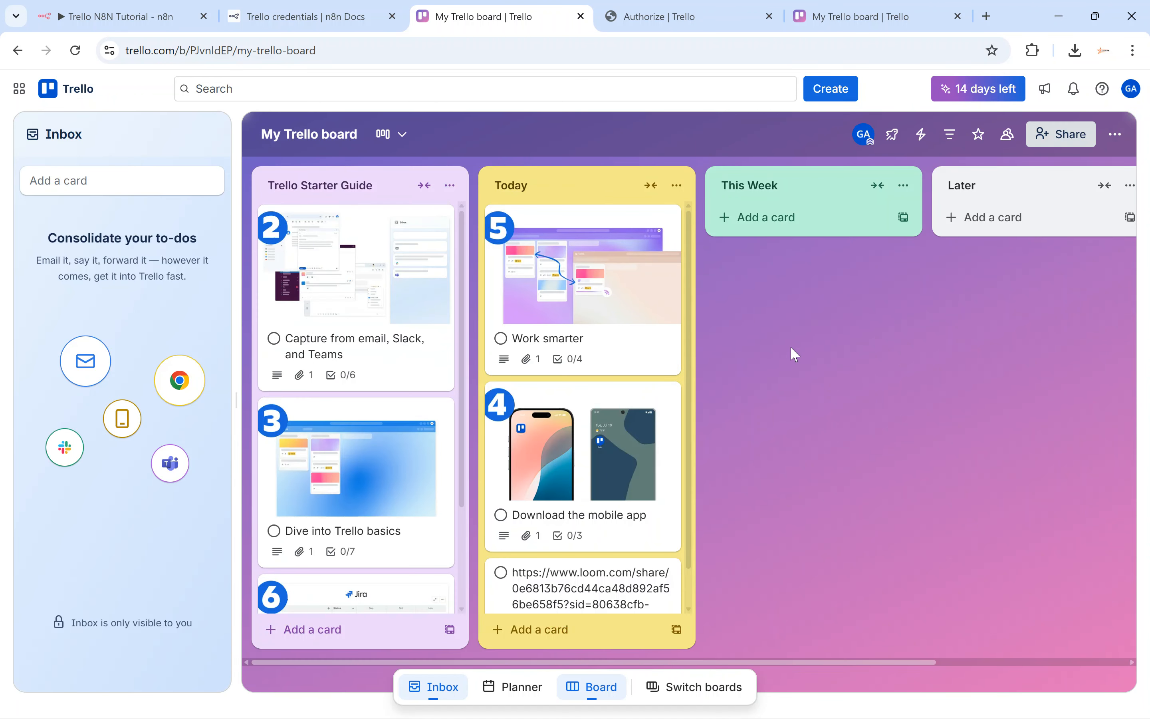
# Append .json to the board URL to view My Trello board as raw JSON.
pyautogui.click(607, 51)
pyautogui.click(607, 50)
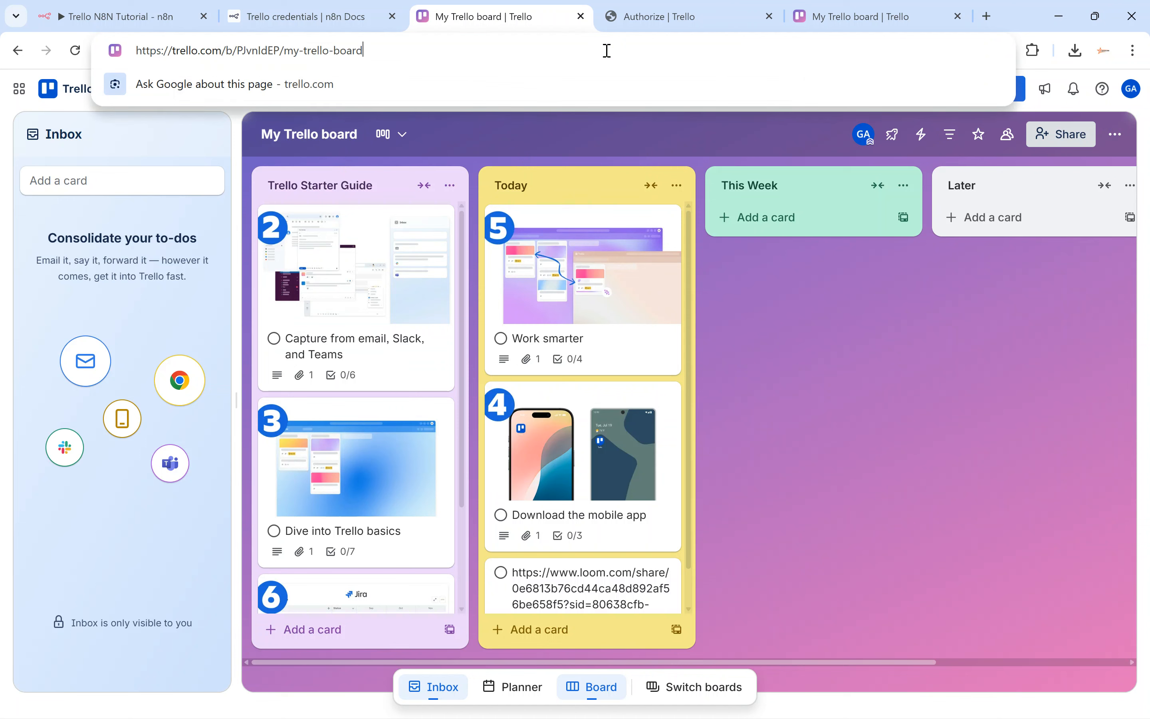
pyautogui.write('.')
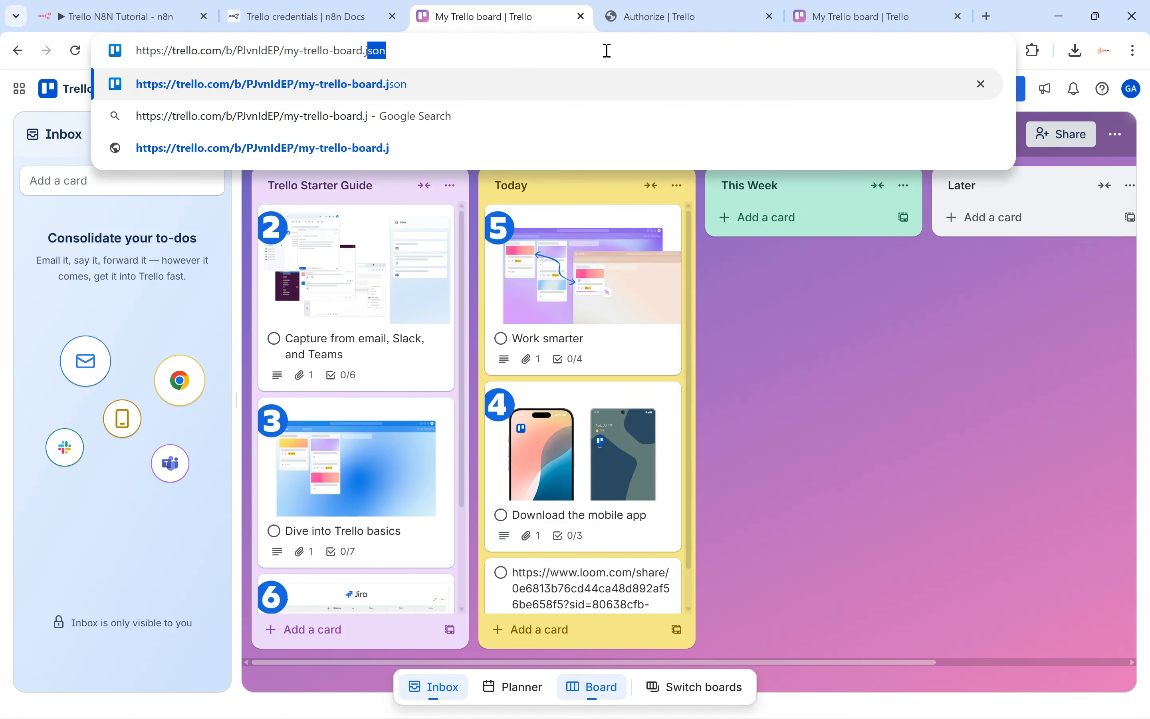
pyautogui.write('json')
pyautogui.press('Return')
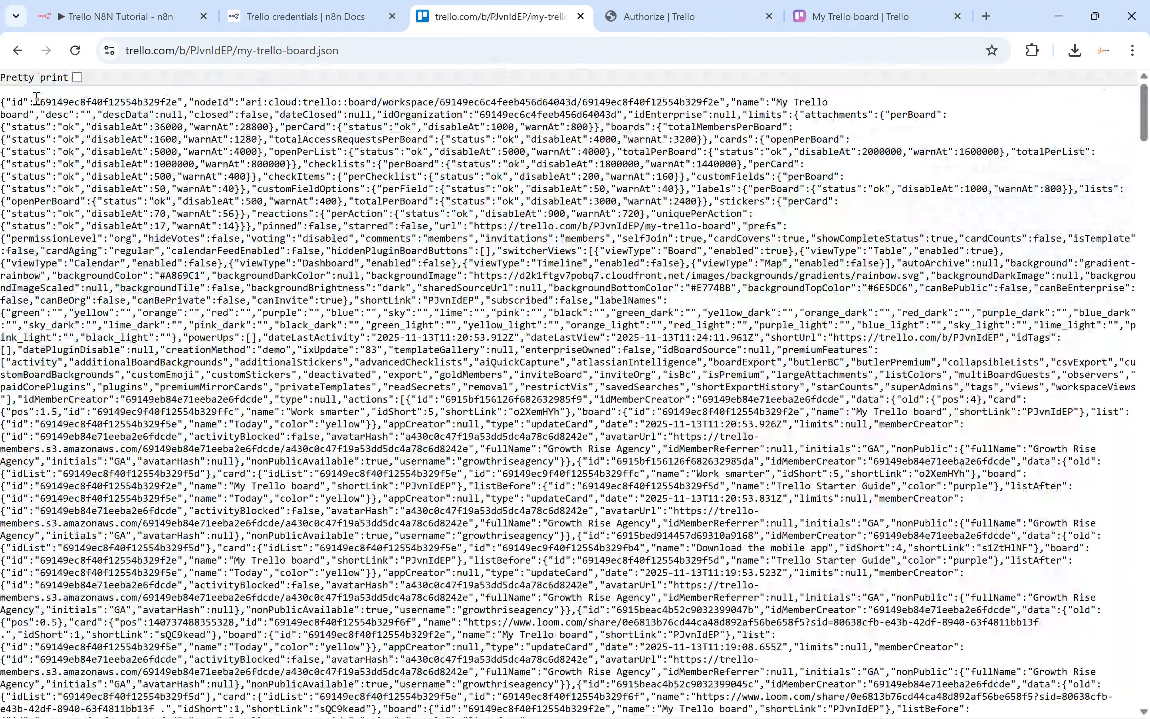
# Copy the board id 69149ec8f40f12554b329f2e from the JSON, then return to n8n.
pyautogui.moveTo(42, 101); pyautogui.dragTo(179, 103)
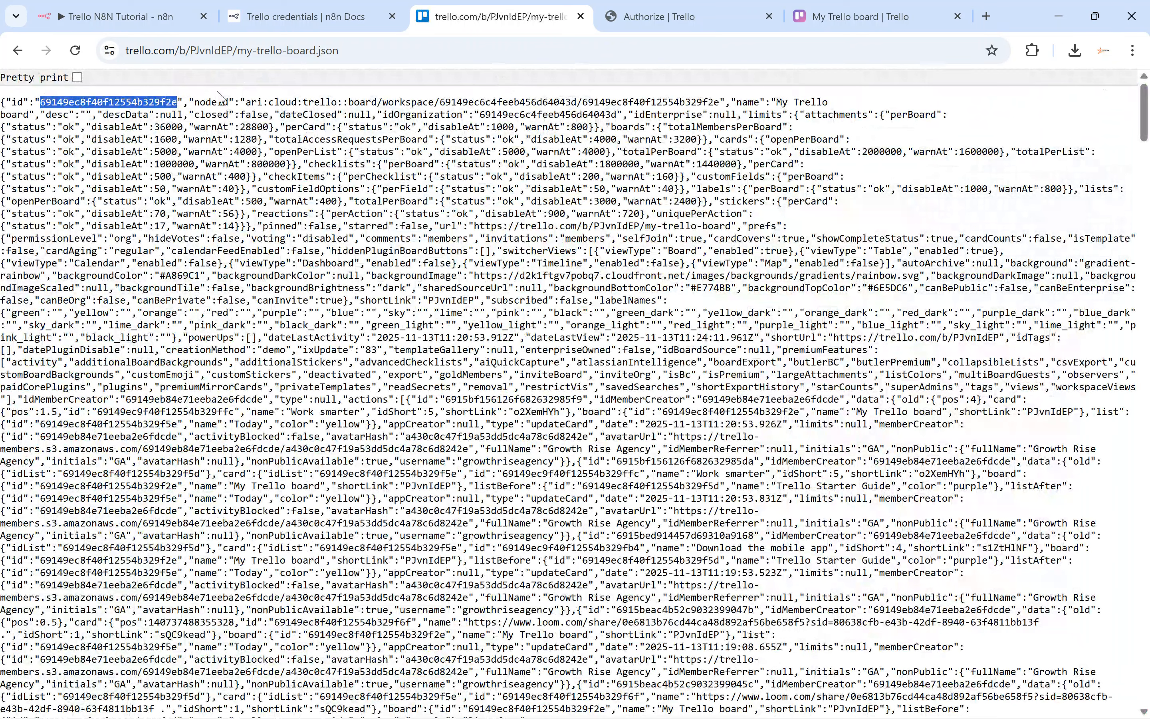
pyautogui.click(15, 109)
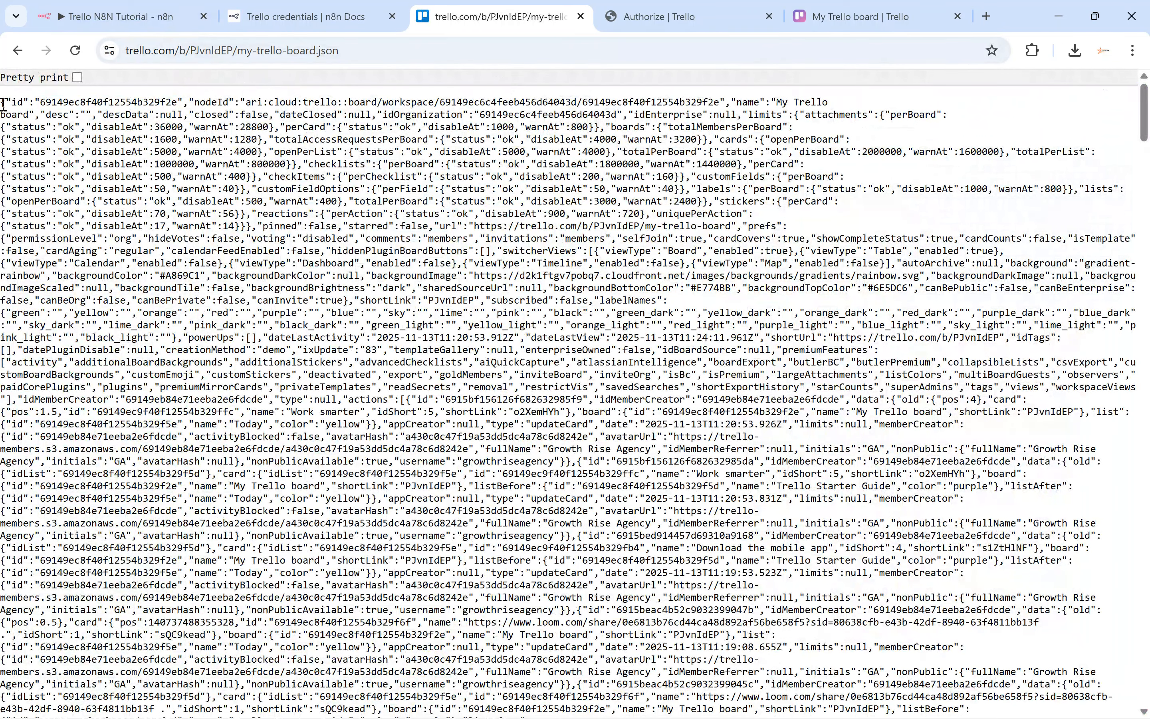
pyautogui.moveTo(6, 102); pyautogui.dragTo(182, 109)
pyautogui.hotkey('ctrl', 'c')
pyautogui.click(163, 18)
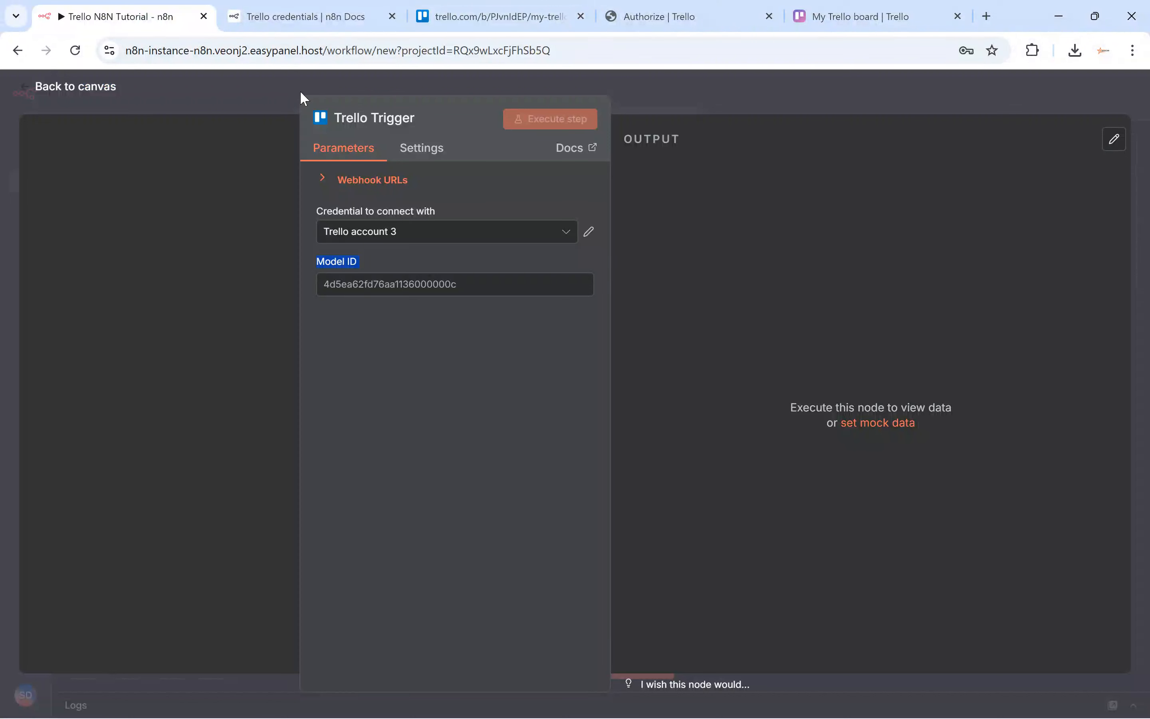
# Paste 69149ec8f40f12554b329f2e into Model ID and execute the workflow to await a Trello event.
pyautogui.click(378, 277)
pyautogui.hotkey('ctrl', 'v')
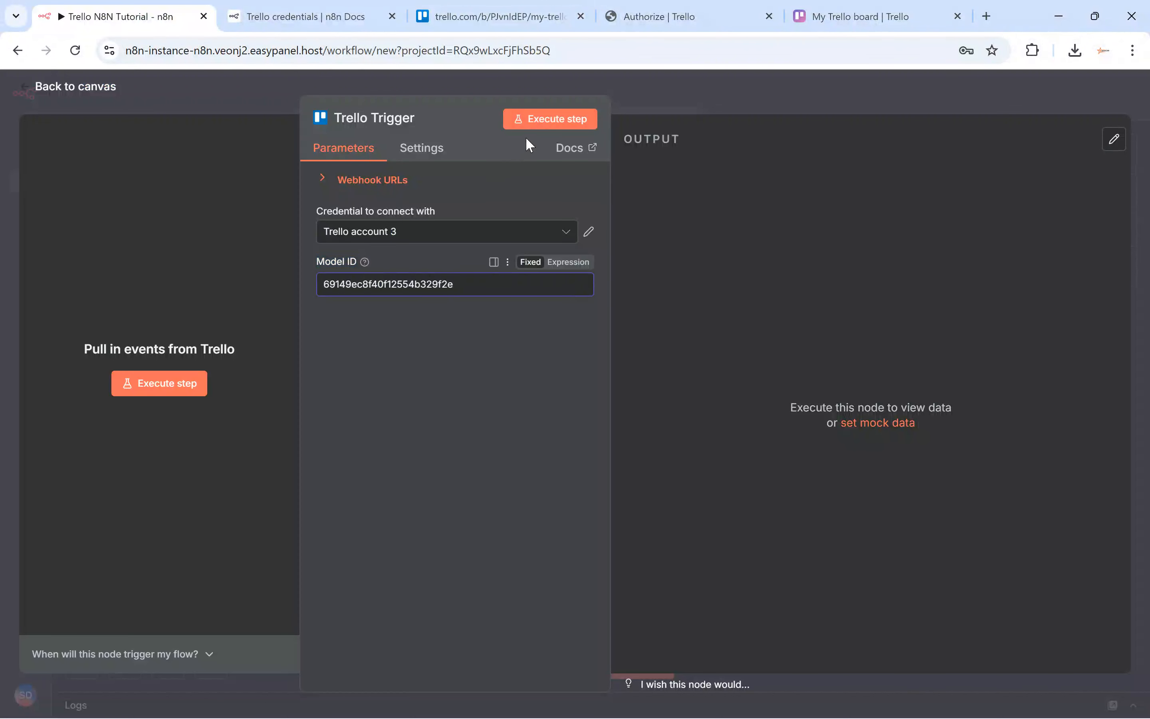
pyautogui.click(640, 97)
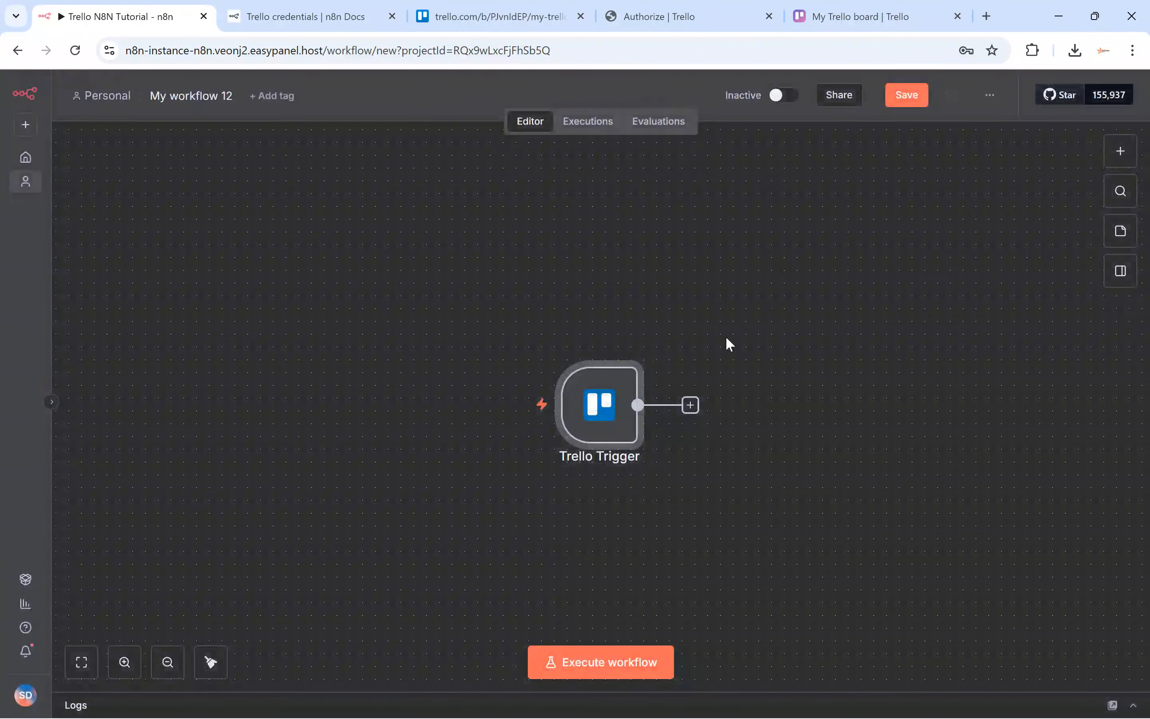
pyautogui.click(488, 410)
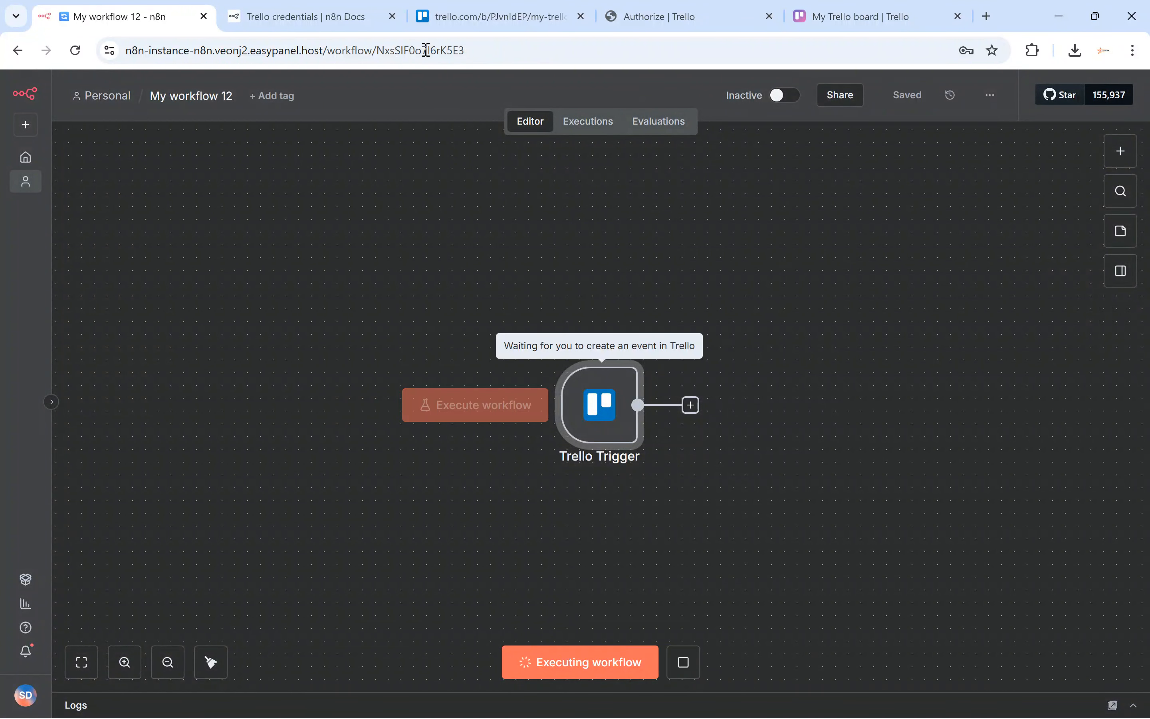
pyautogui.click(495, 16)
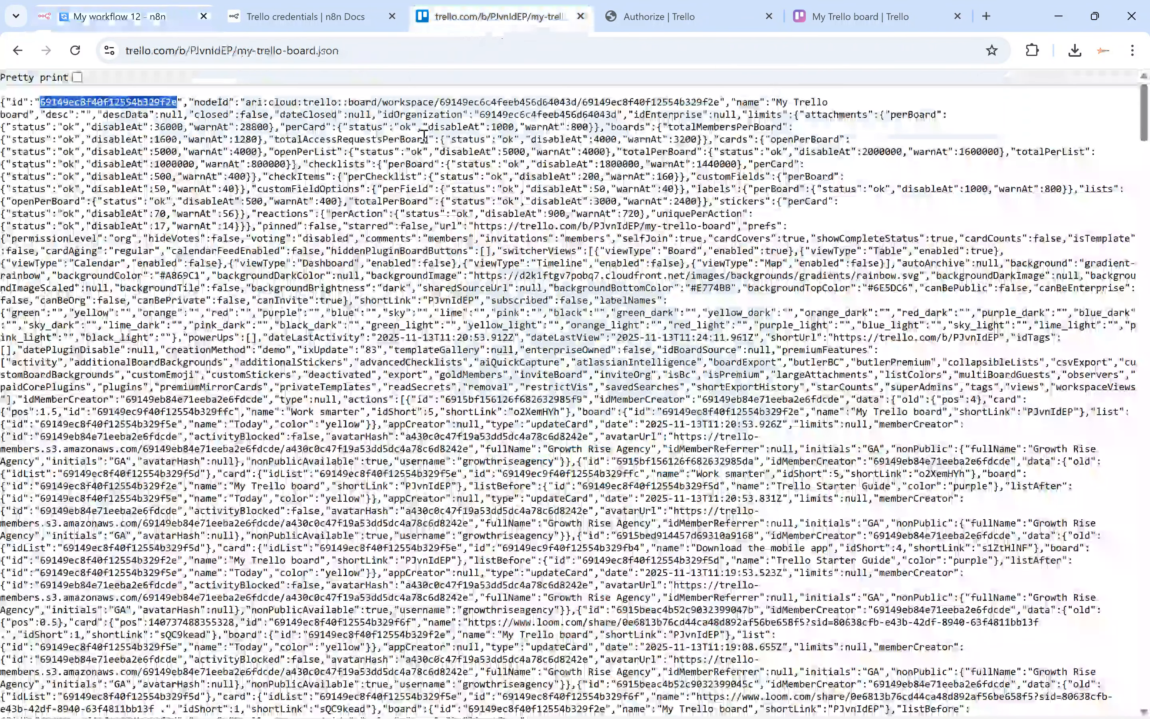
# Strip .json from the address to reload the normal My Trello board page.
pyautogui.click(404, 50)
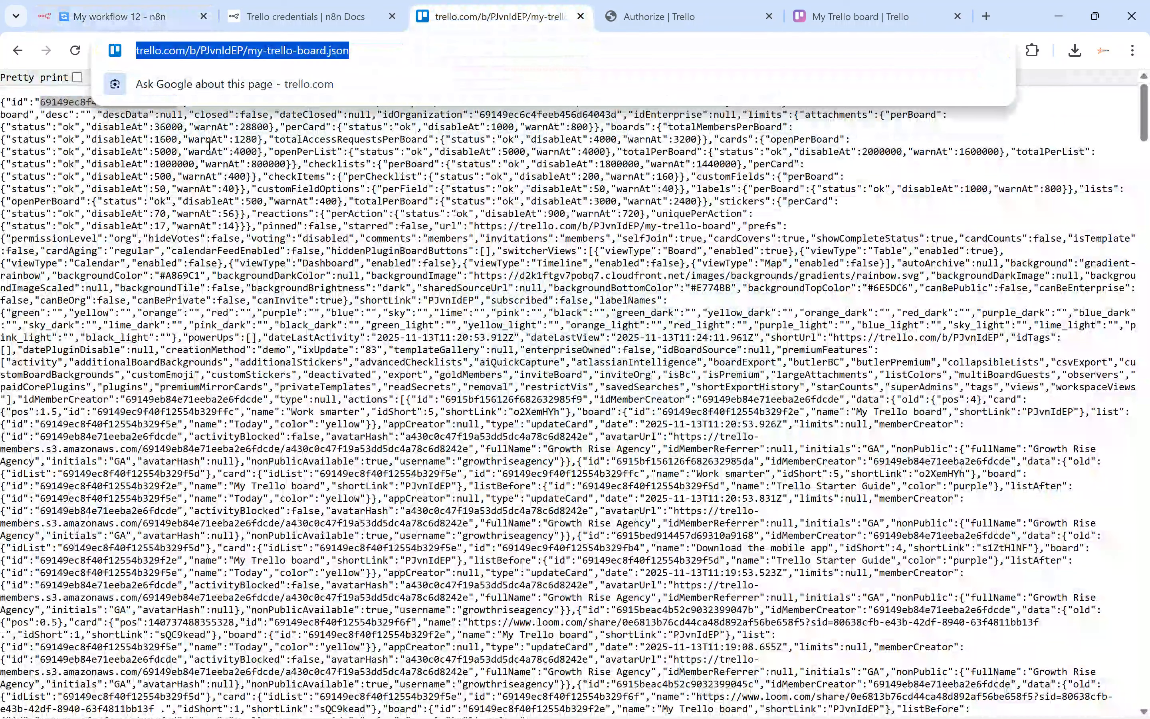
pyautogui.press('End')
pyautogui.hotkey('ctrl', 'shift', 'Left')
pyautogui.press('BackSpace')
pyautogui.press('Return')
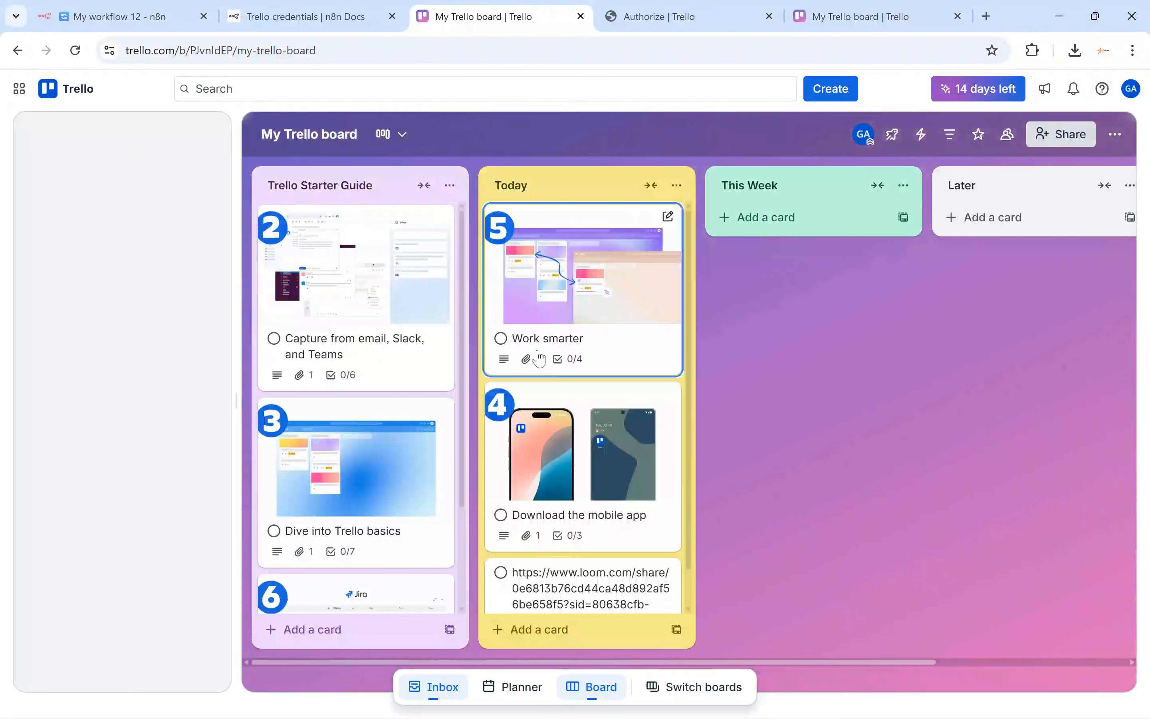
# Drag the Dive into Trello basics card from Trello Starter Guide into Today.
pyautogui.scroll(-1, 599, 383)
pyautogui.scroll(-1, 413, 453)
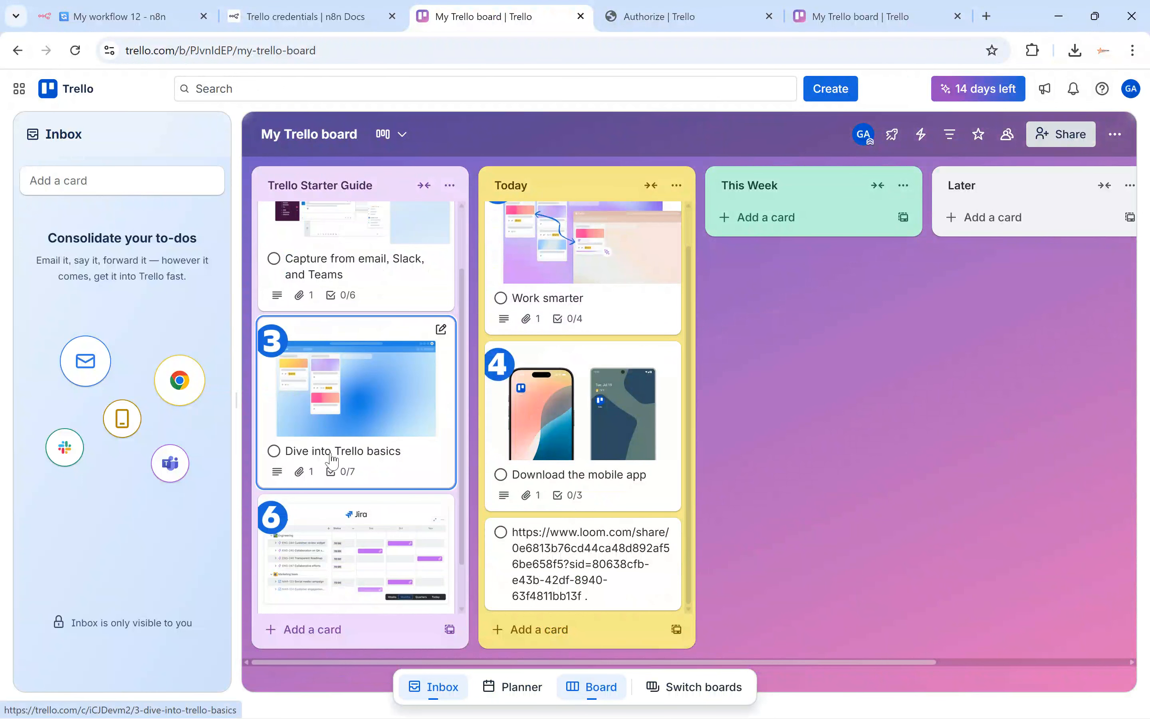
pyautogui.moveTo(331, 459); pyautogui.dragTo(544, 407)
pyautogui.click(143, 17)
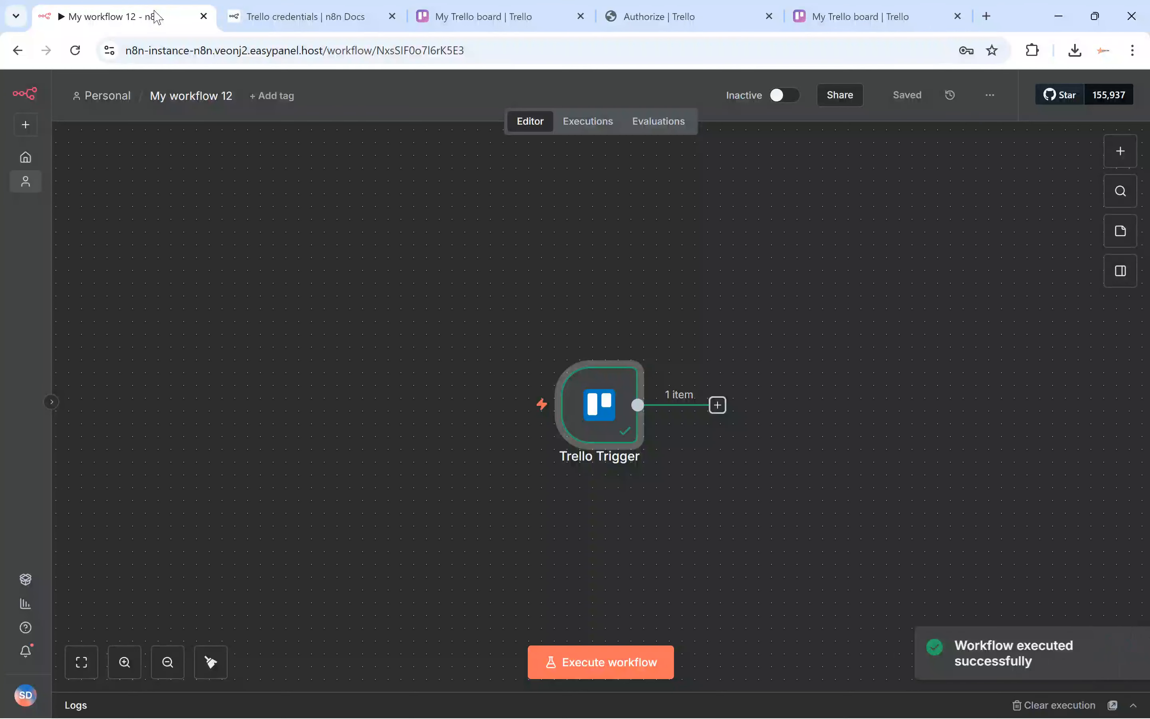
# Open the execution's Trello Trigger output and review the model block, board name and URL.
pyautogui.click(591, 126)
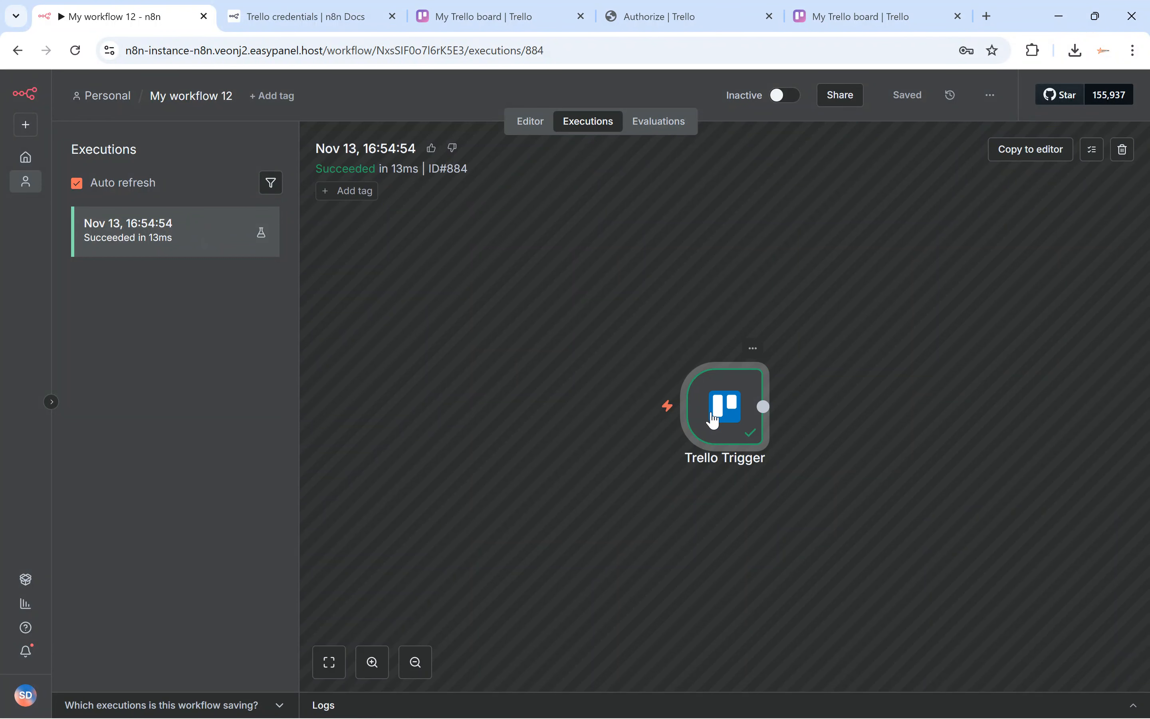
pyautogui.doubleClick(713, 417)
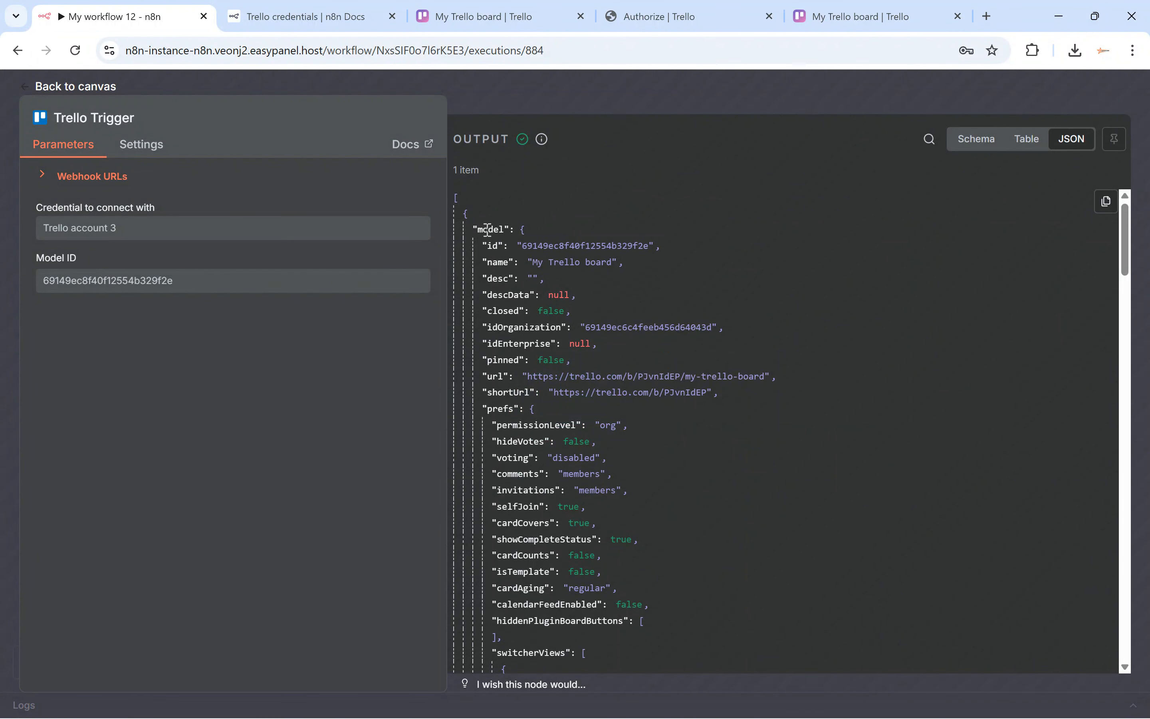
pyautogui.moveTo(488, 230); pyautogui.dragTo(611, 258)
pyautogui.moveTo(534, 262); pyautogui.dragTo(603, 262)
pyautogui.moveTo(528, 376); pyautogui.dragTo(613, 385)
pyautogui.scroll(-15, 522, 251)
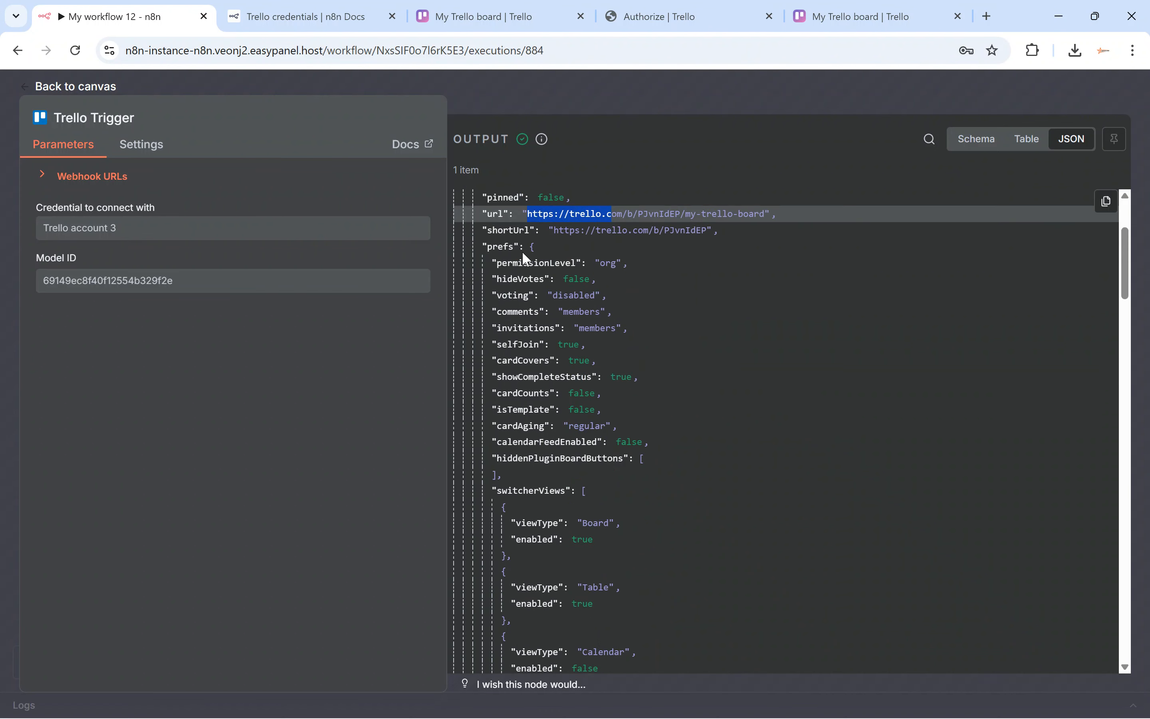
pyautogui.scroll(-2, 532, 293)
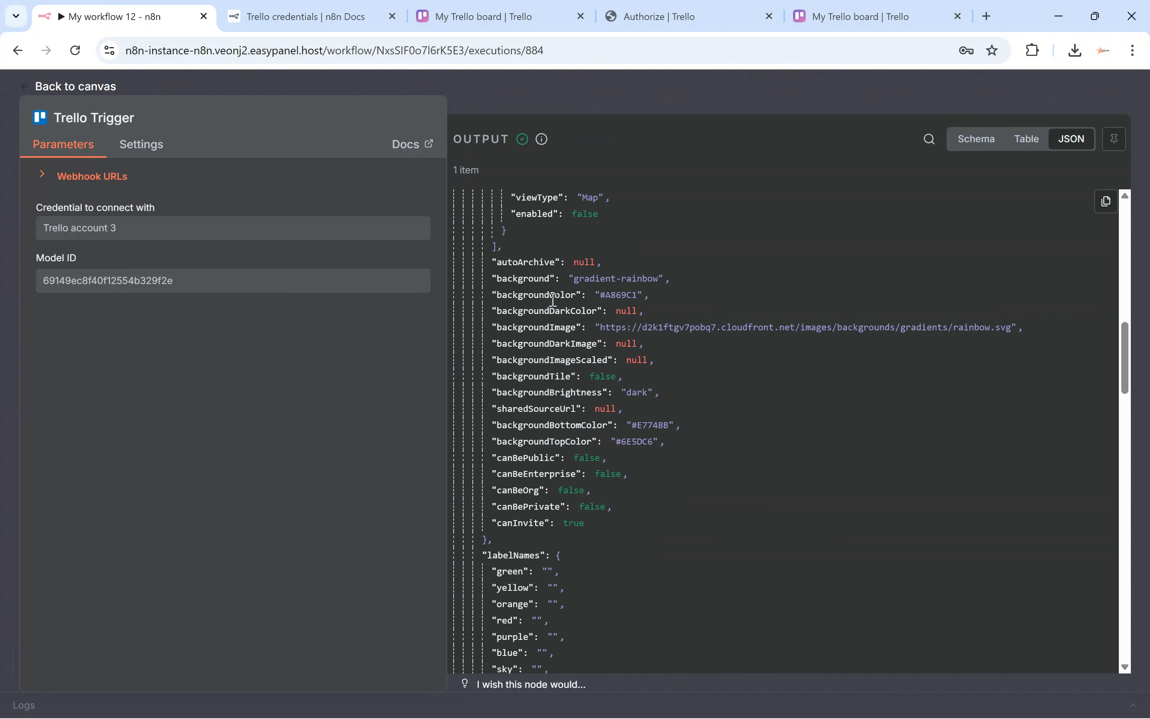
pyautogui.moveTo(591, 330); pyautogui.dragTo(750, 336)
# Scroll through the event JSON to the display section with listBefore and listAfter entries.
pyautogui.scroll(-18, 682, 386)
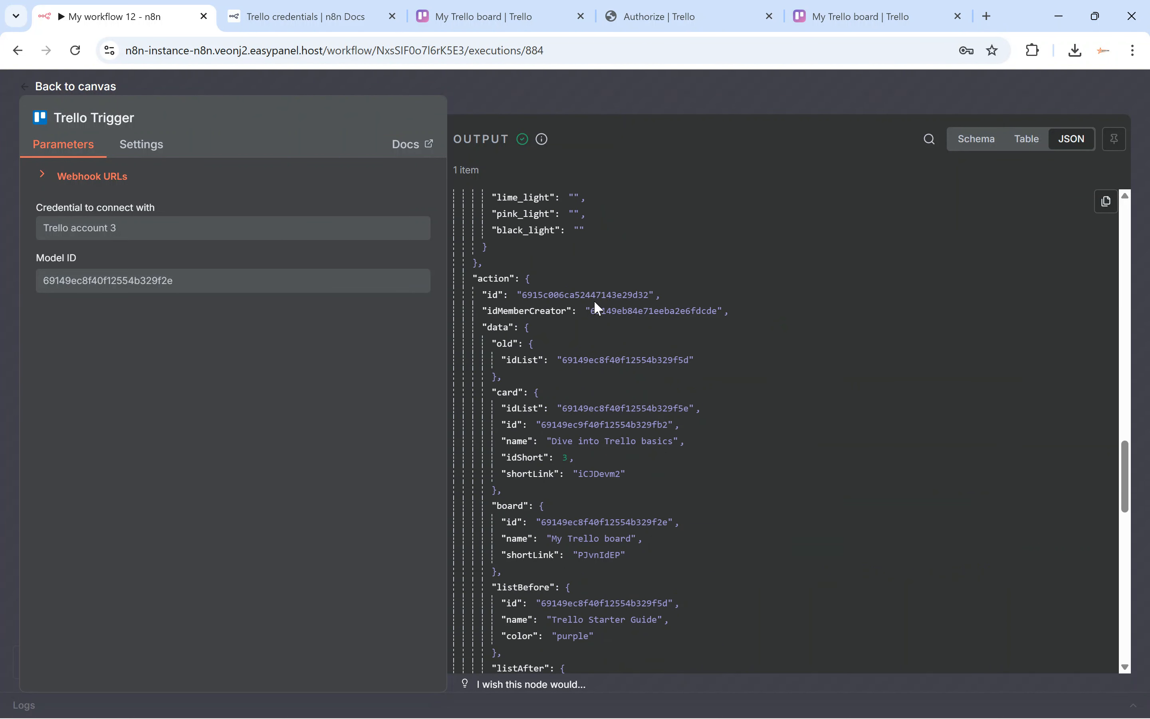
pyautogui.scroll(-14, 638, 405)
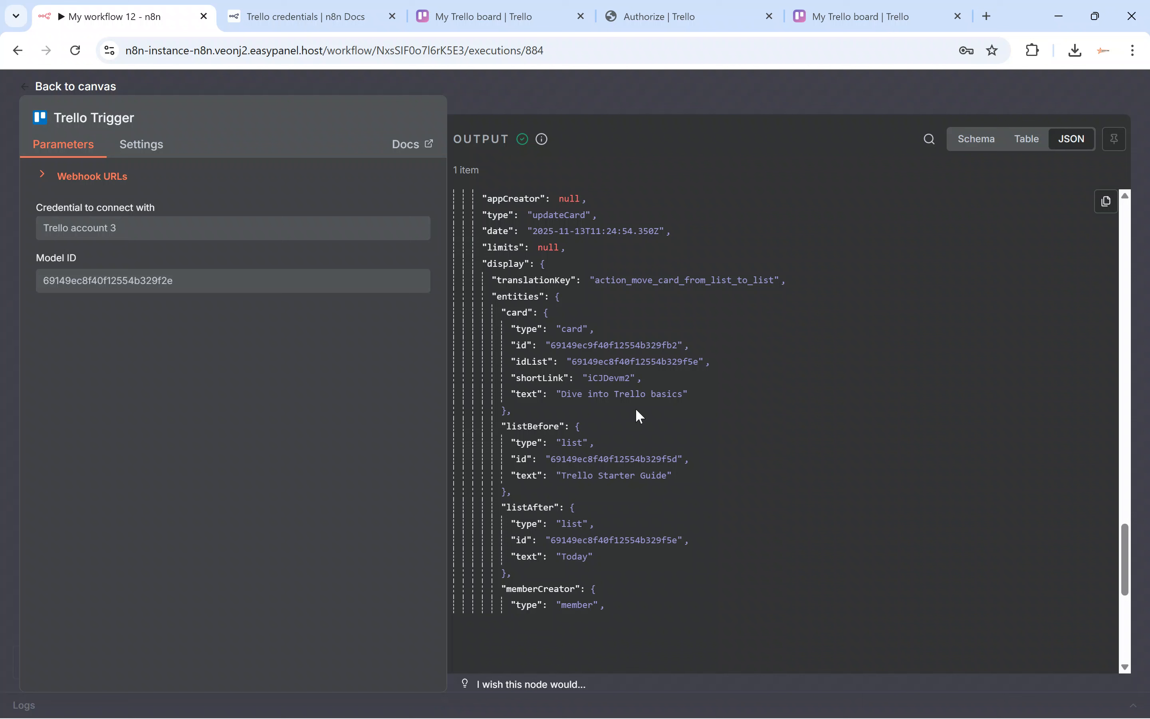
pyautogui.moveTo(488, 264); pyautogui.dragTo(498, 266)
pyautogui.moveTo(518, 426); pyautogui.dragTo(538, 427)
pyautogui.moveTo(512, 507); pyautogui.dragTo(543, 507)
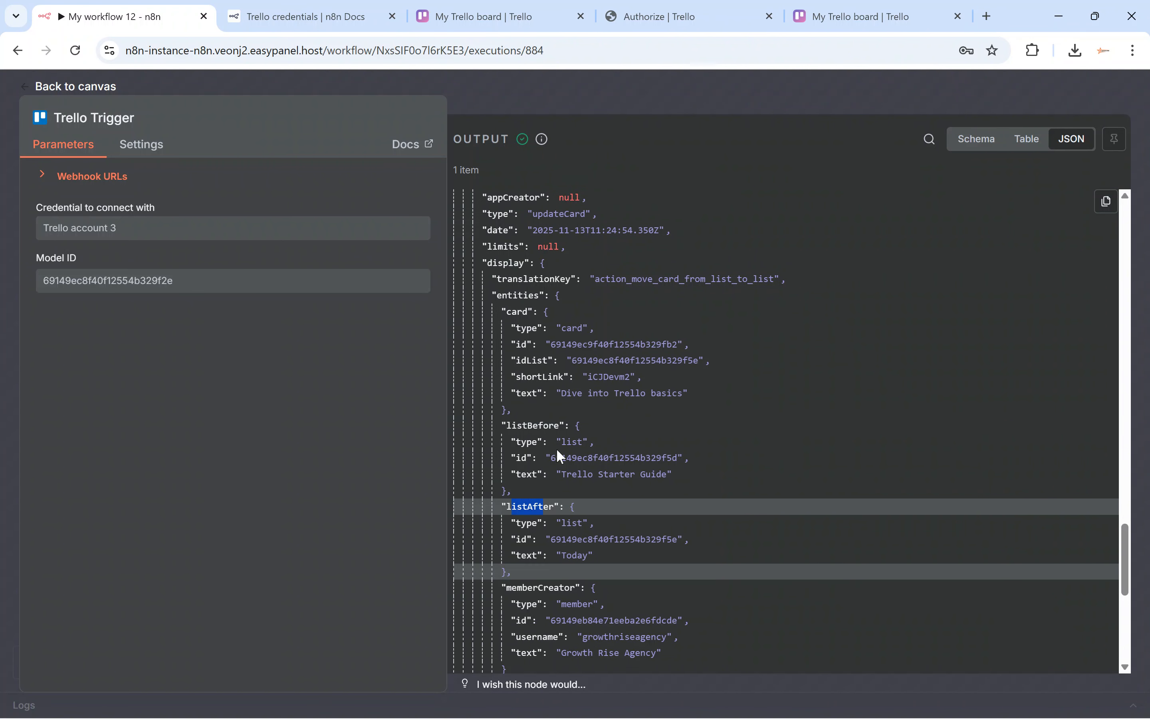
pyautogui.scroll(-7, 571, 399)
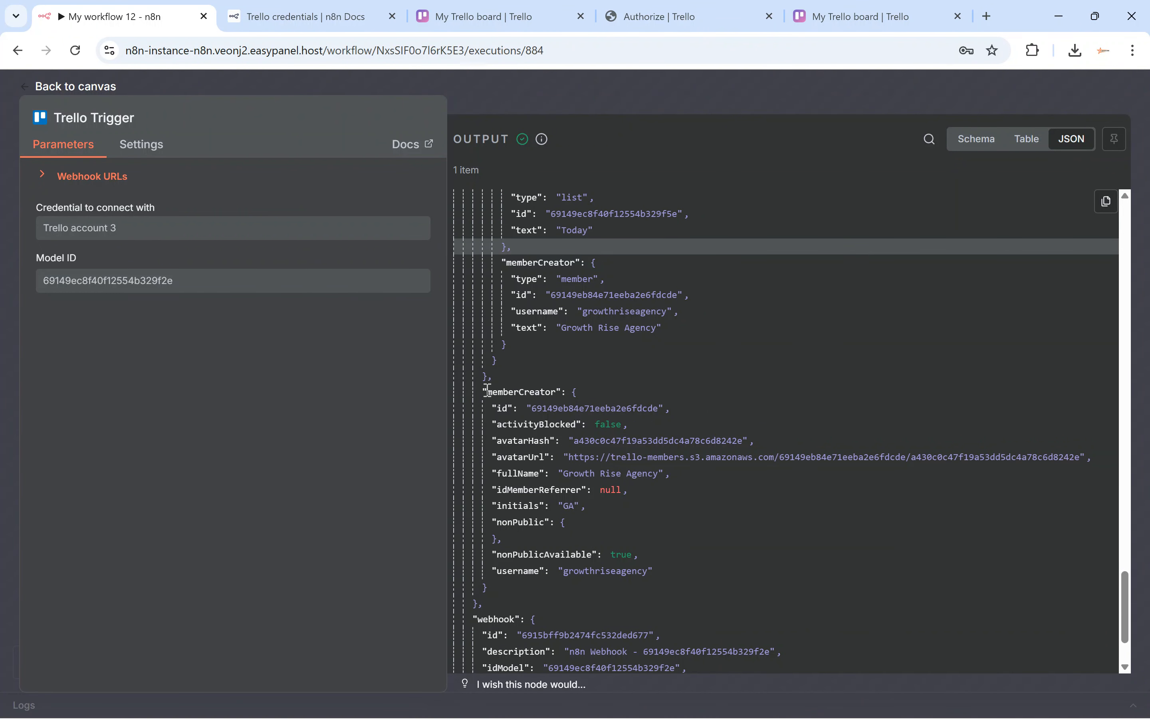
pyautogui.moveTo(488, 391); pyautogui.dragTo(550, 391)
pyautogui.scroll(-4, 683, 477)
pyautogui.scroll(9, 649, 491)
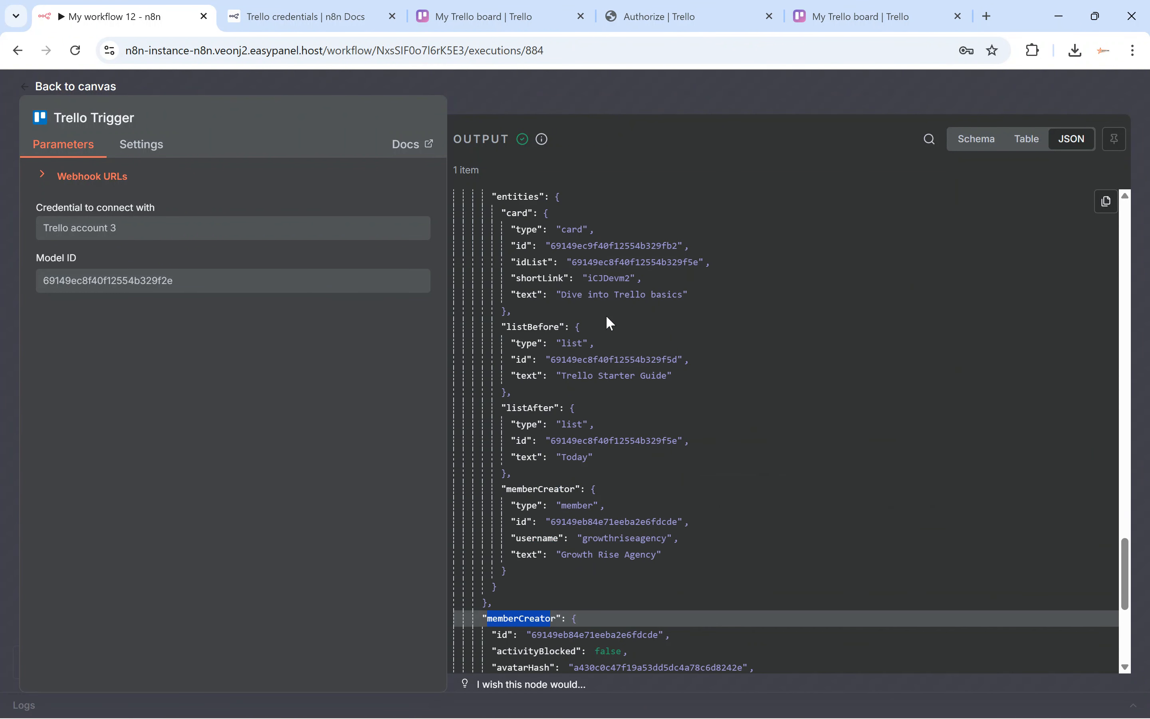
pyautogui.scroll(3, 610, 324)
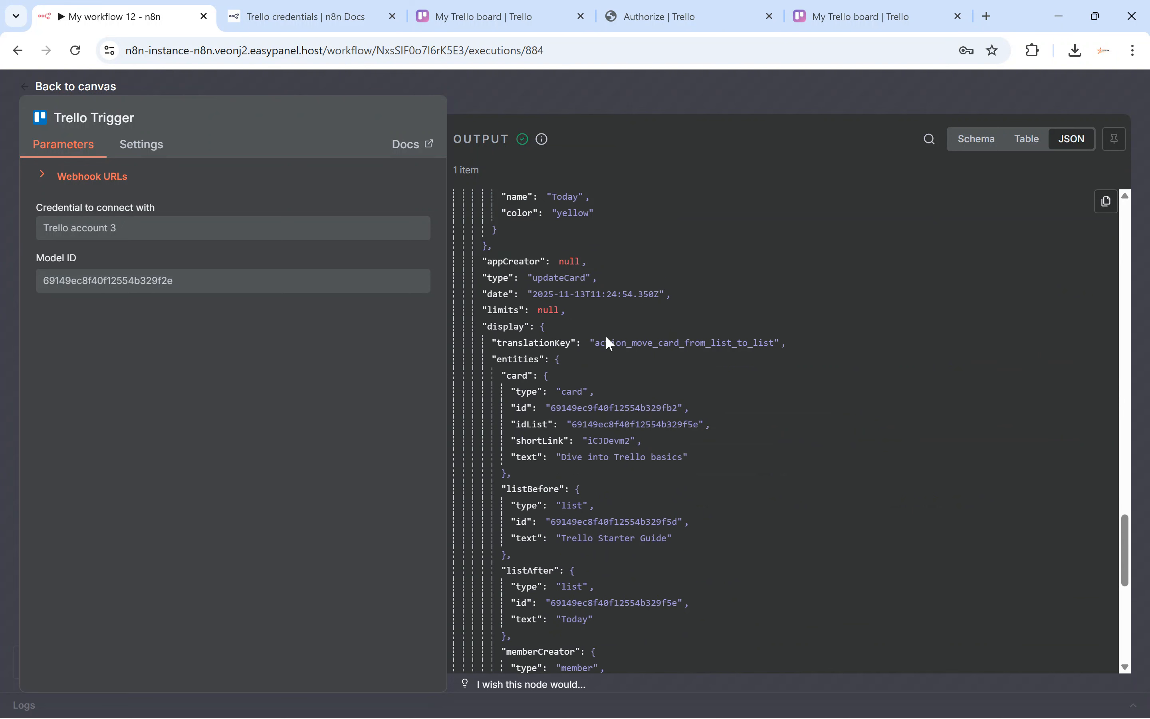
pyautogui.scroll(5, 609, 343)
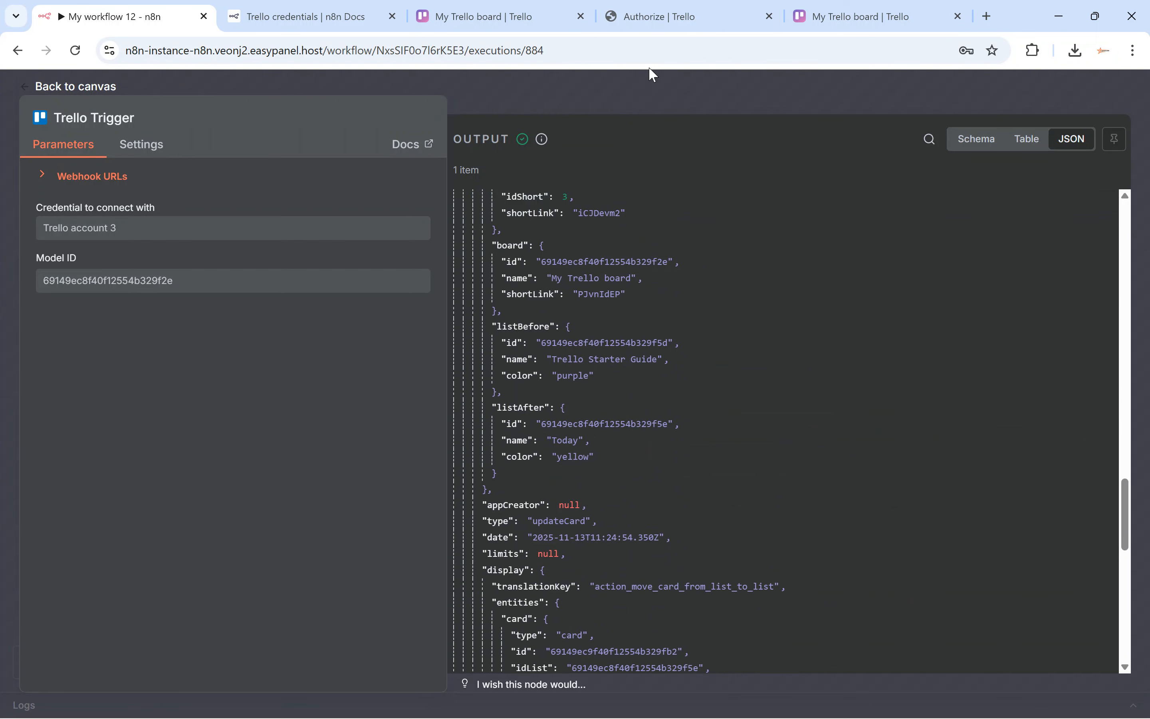
# Load gobuildwithai.com in the Trello authorization tab.
pyautogui.click(656, 17)
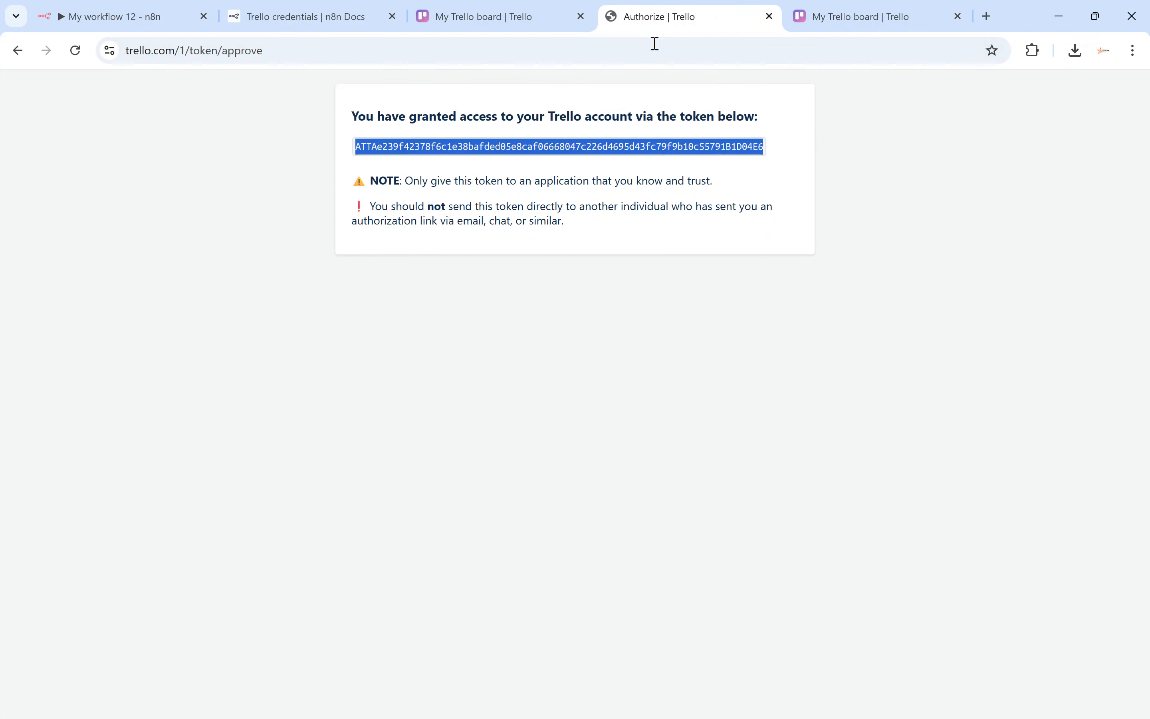
pyautogui.click(653, 46)
pyautogui.write('gobui')
pyautogui.press('Return')
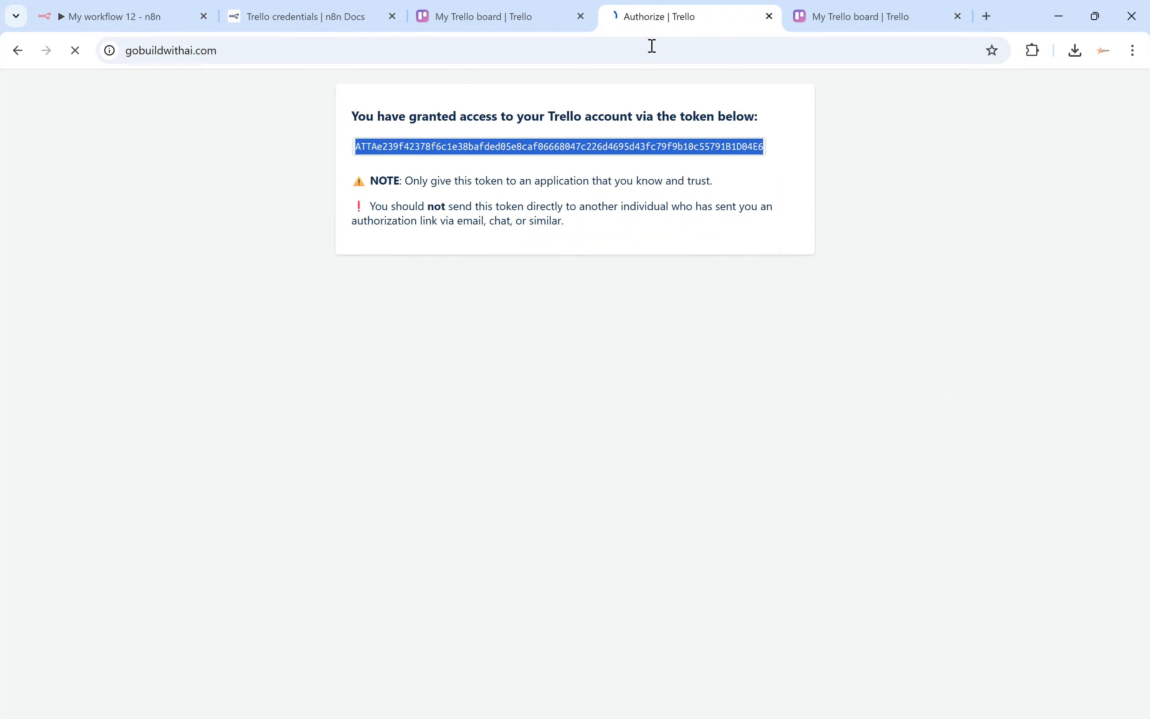